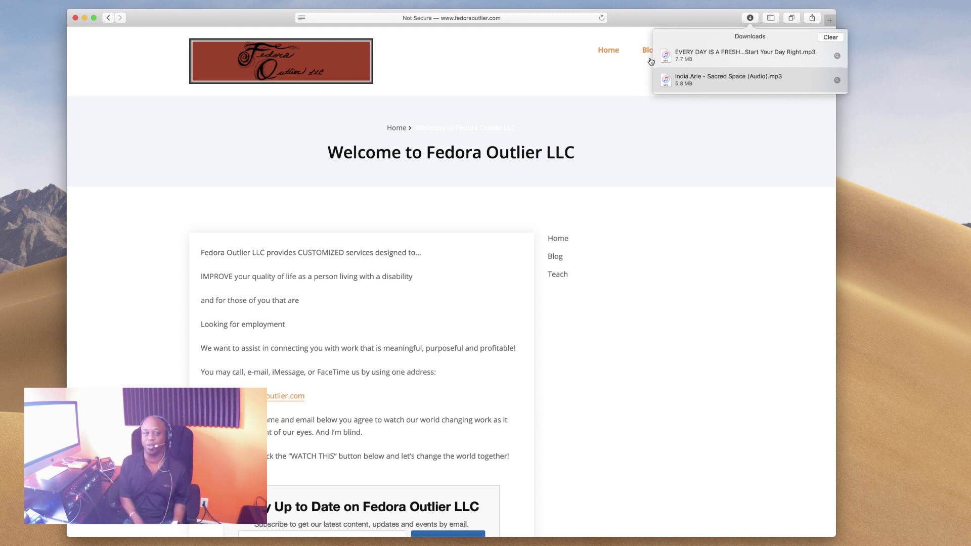
Open the browser preferences and look over the setting categories from General through Advanced
key("super+comma")
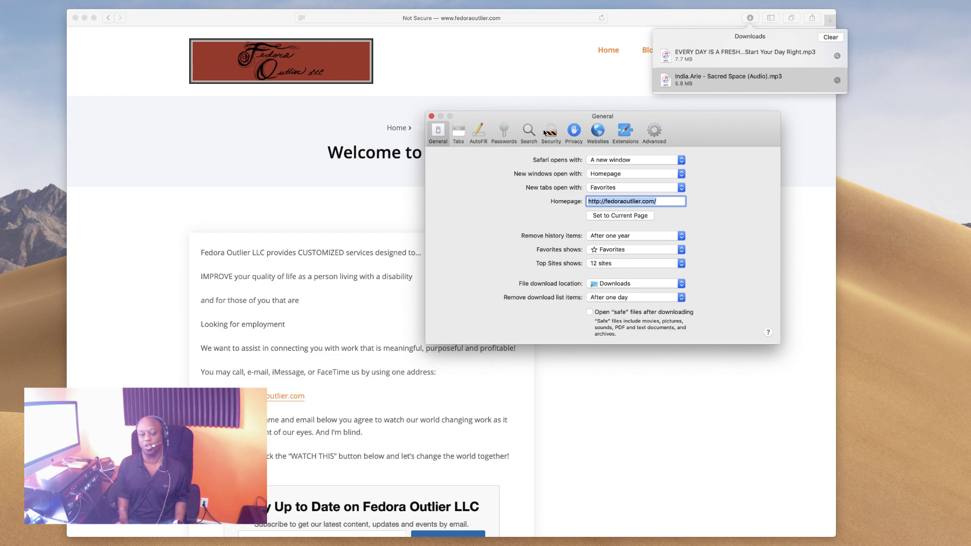
left_click(439, 139)
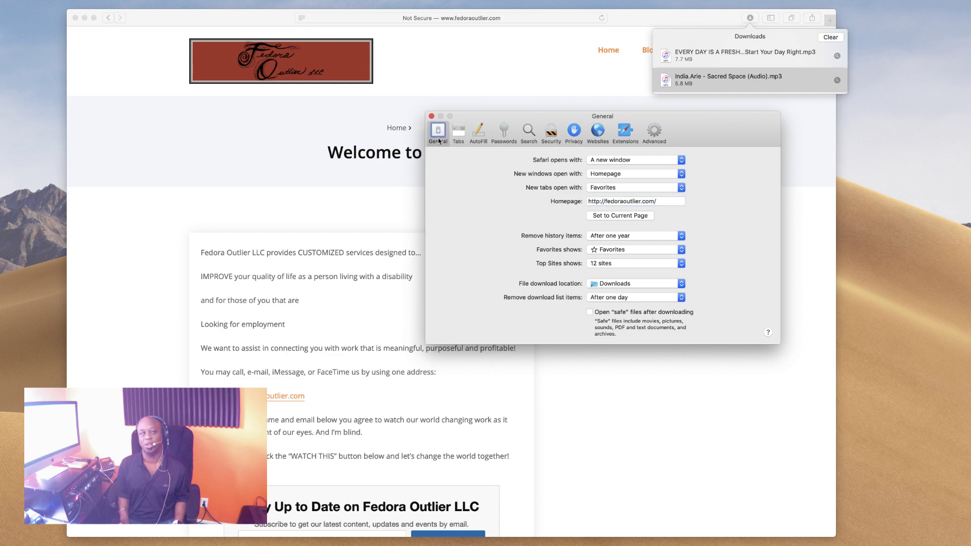
left_click(459, 133)
left_click(479, 140)
key("ctrl+alt+Right")
key("ctrl+alt+Right")
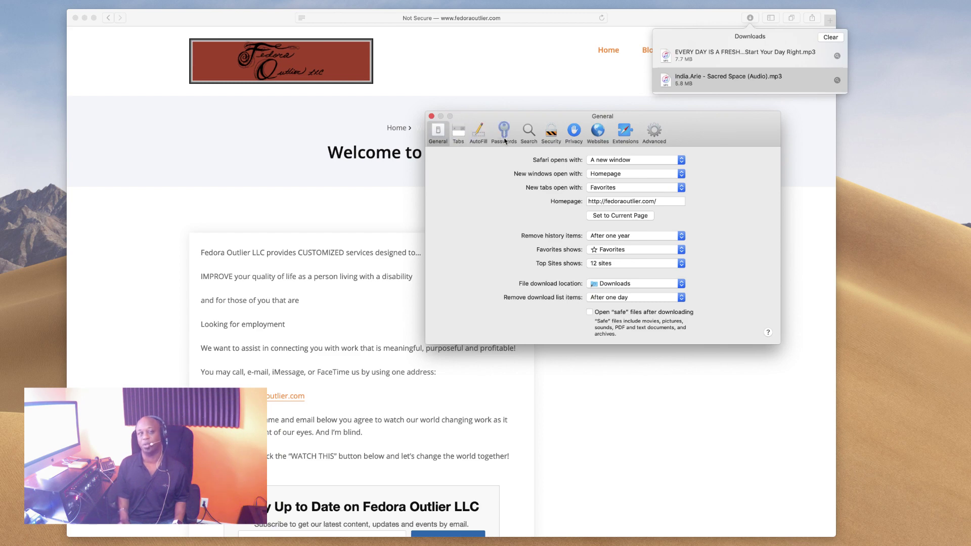
key("ctrl+alt+Right")
key("ctrl+alt+Right")
key("ctrl+alt+Right")
key("ctrl+alt+Right")
key("ctrl+alt+Right")
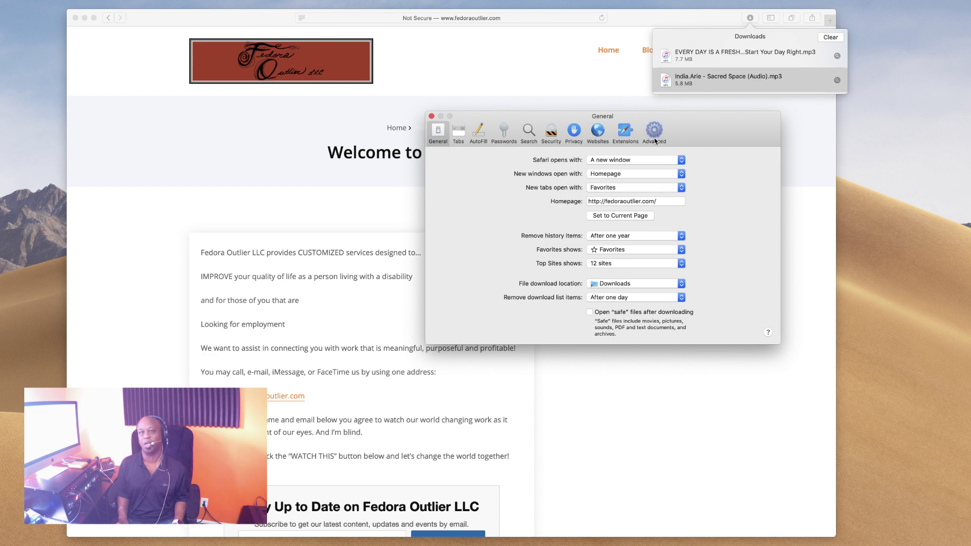
key("ctrl+alt+Home")
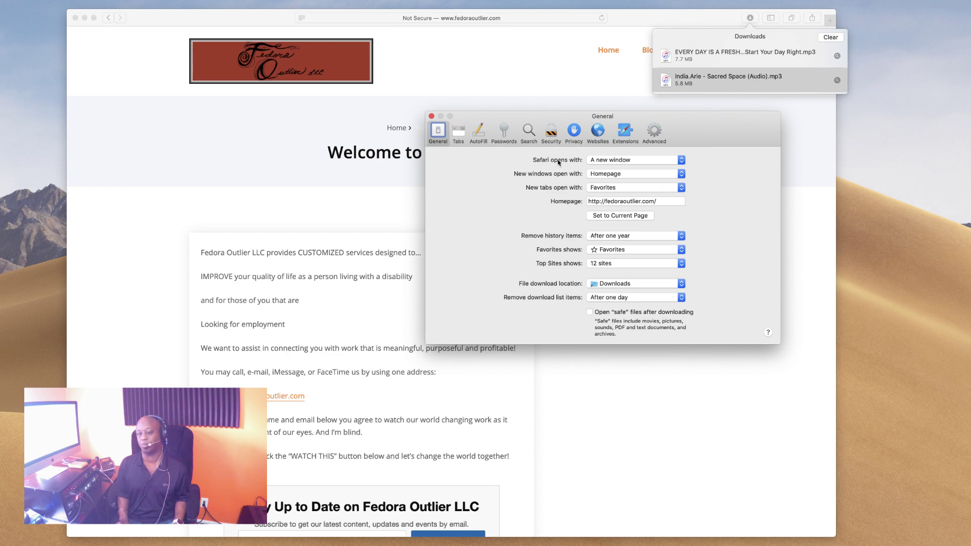
In the General preferences, set new windows to open with Favorites
key("Tab")
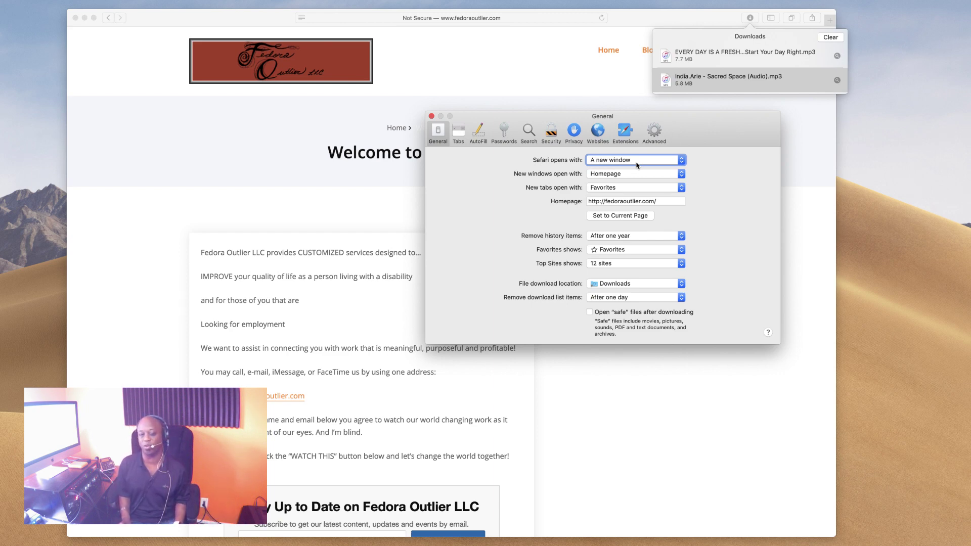
key("Tab")
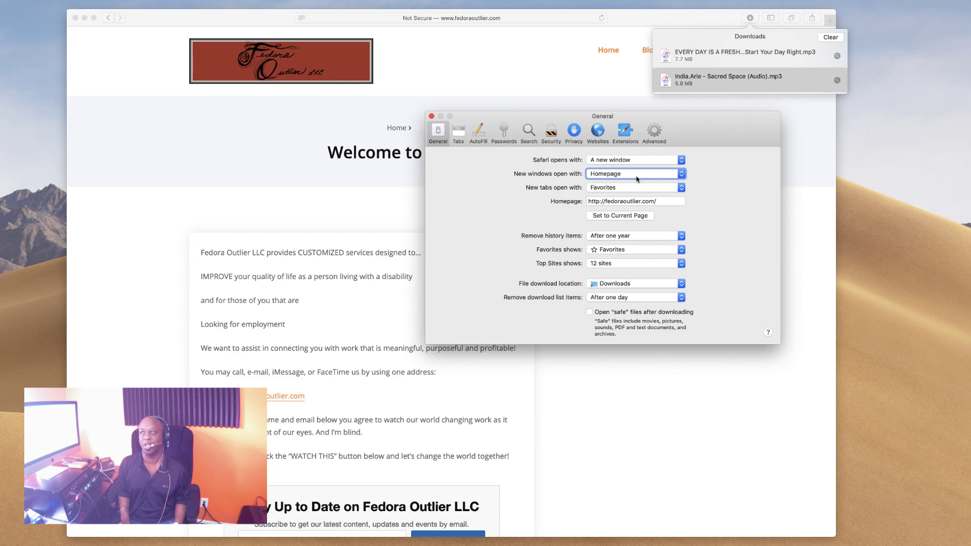
left_click(637, 179)
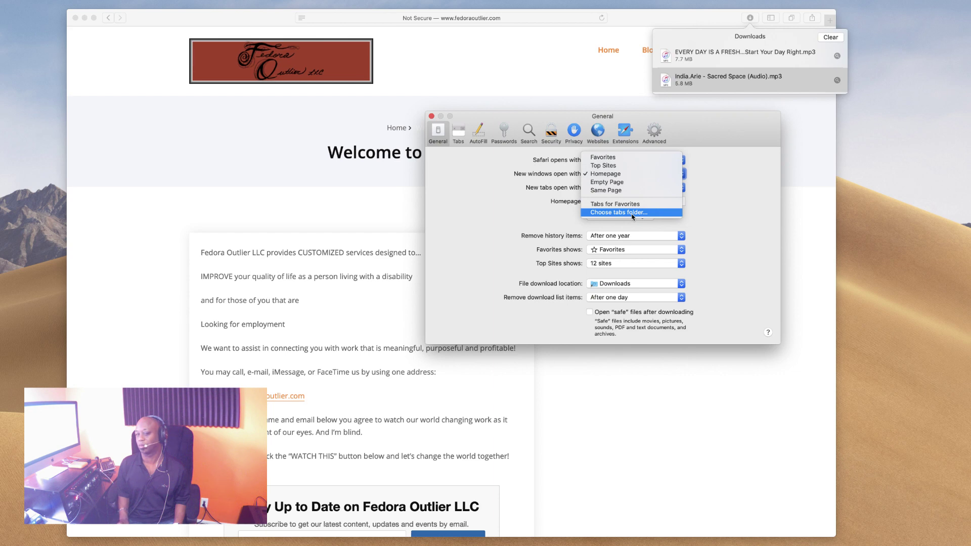
left_click(633, 161)
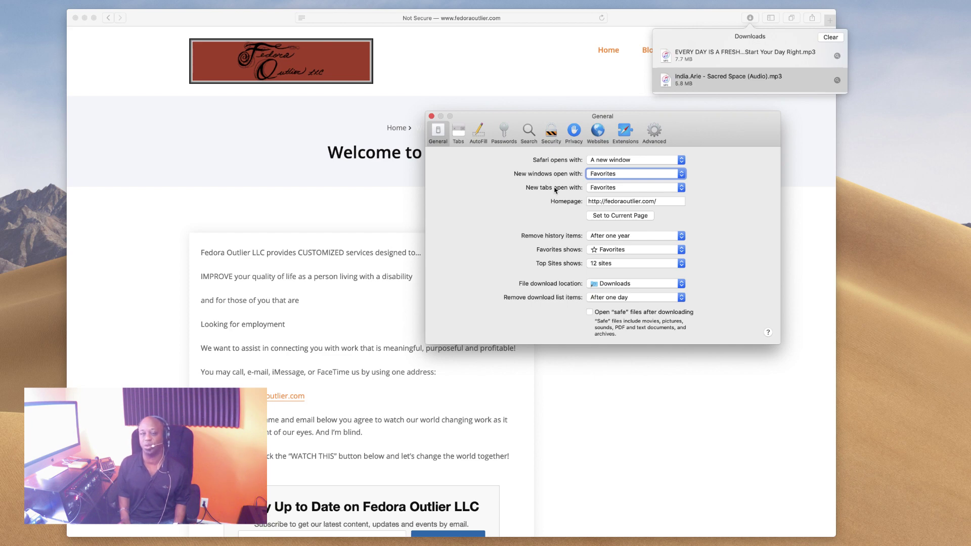
Examine the General settings for new tabs, homepage, history removal, Favorites, Top Sites and file download location
left_click(636, 191)
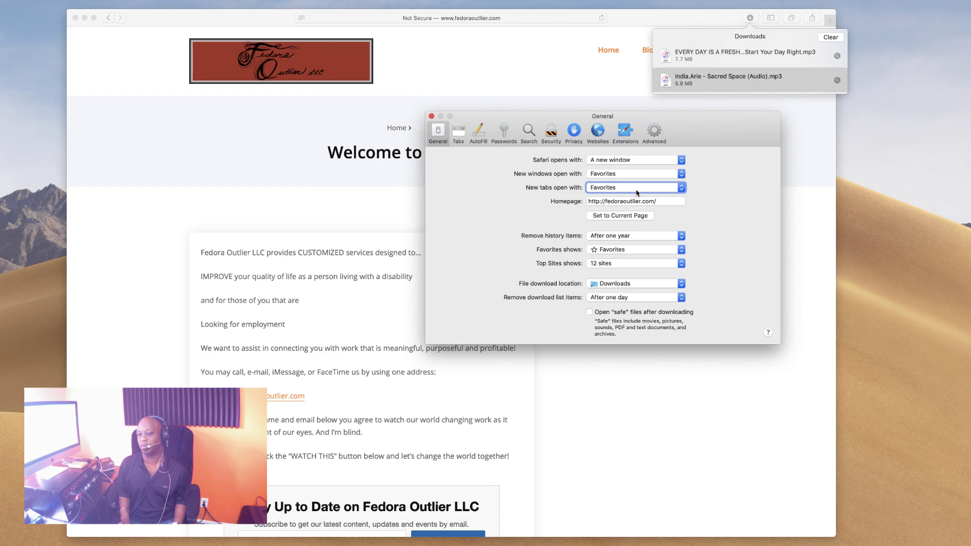
triple_click(621, 201)
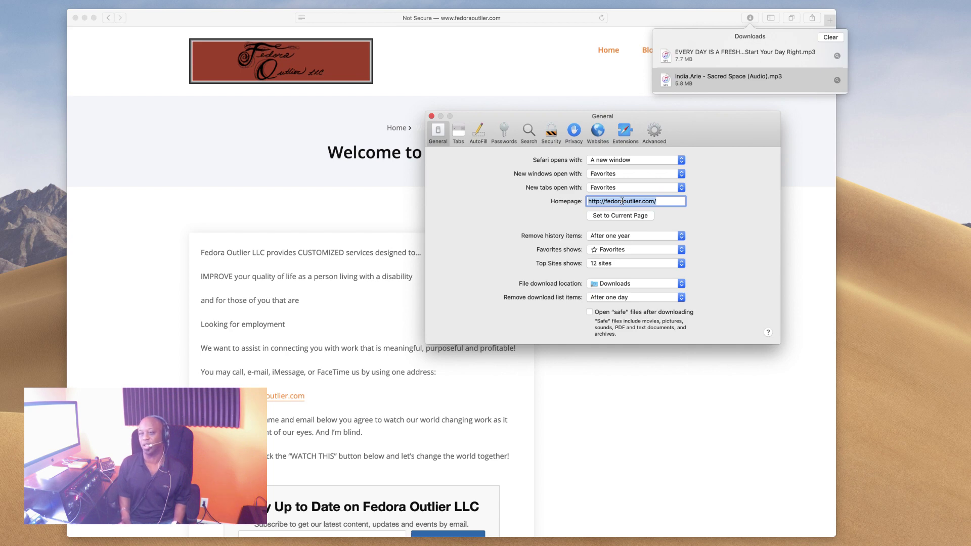
left_click(621, 217)
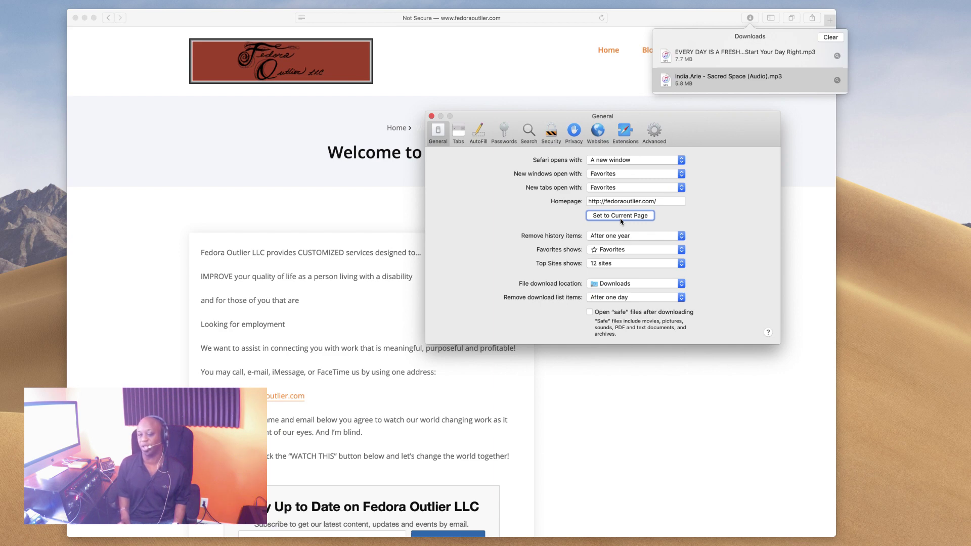
key("Tab")
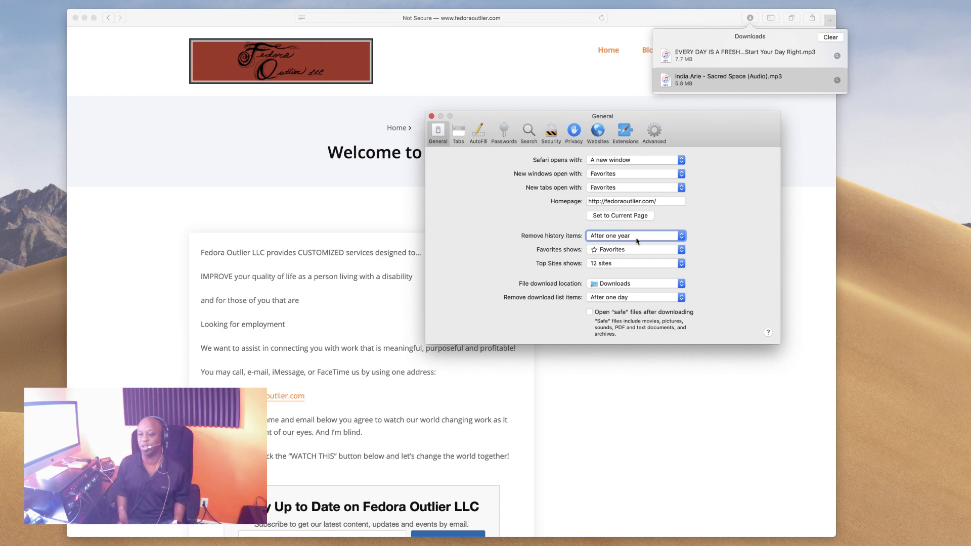
key("Tab")
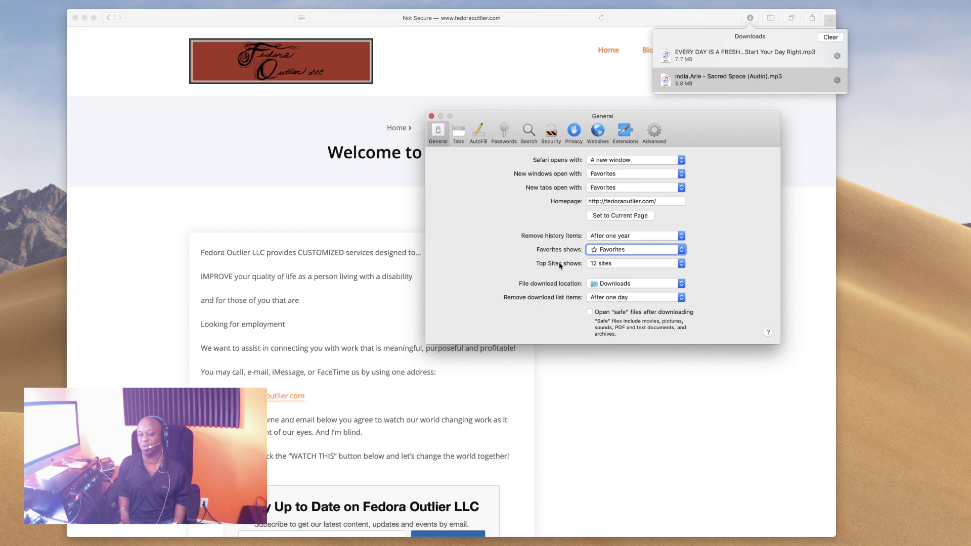
key("Tab")
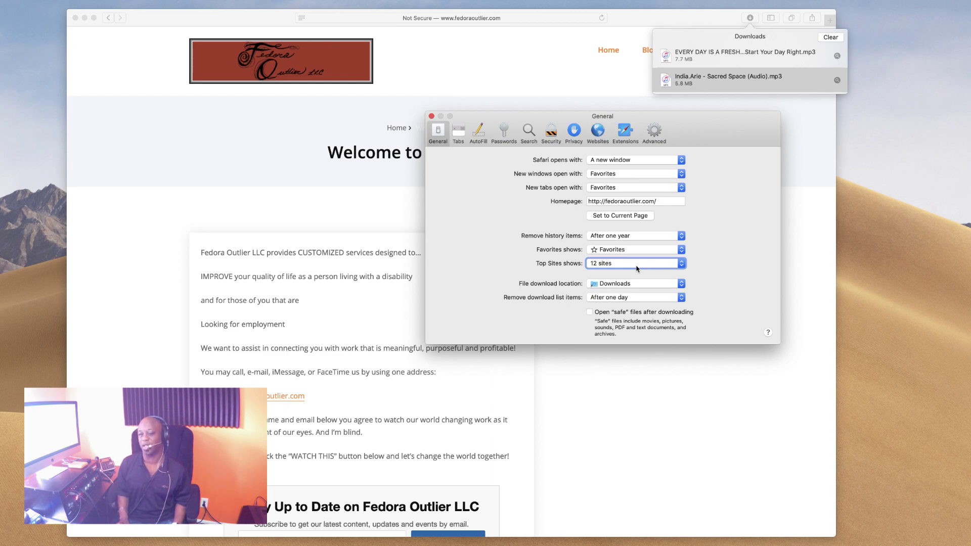
left_click(636, 268)
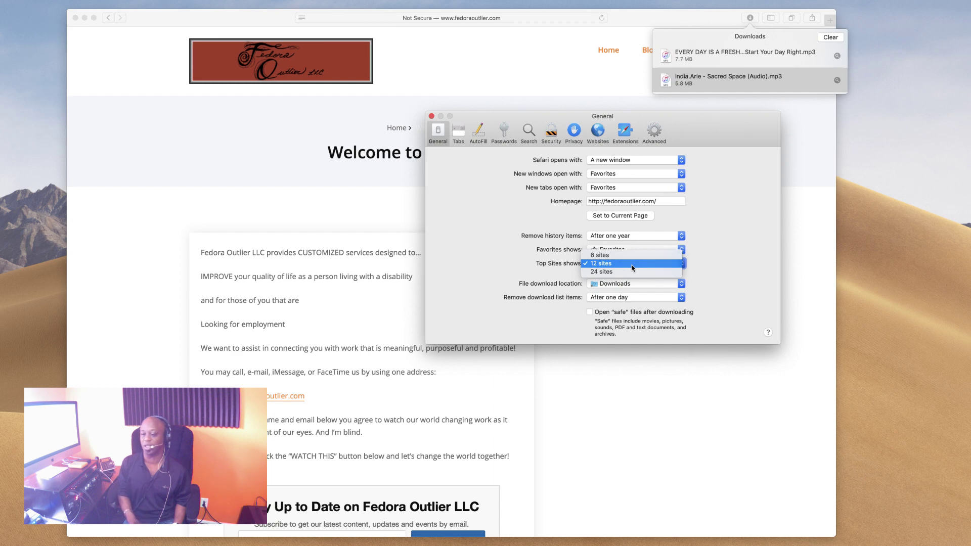
left_click(635, 268)
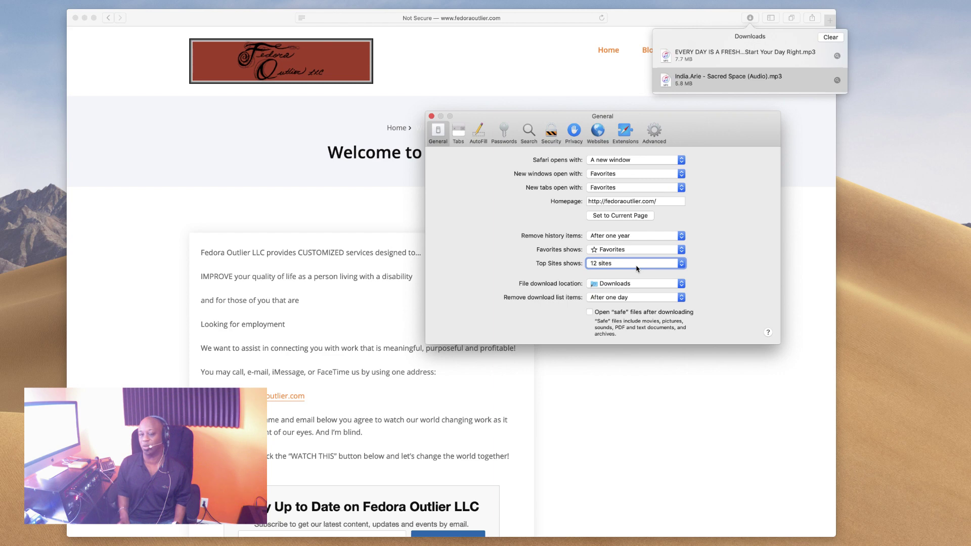
left_click(636, 288)
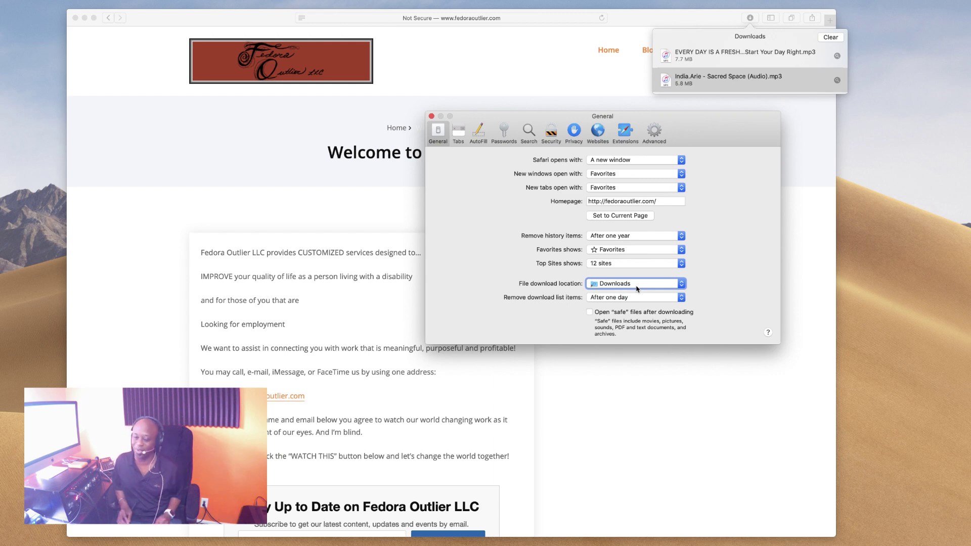
Set the removal of download list items to Manually
key("Tab")
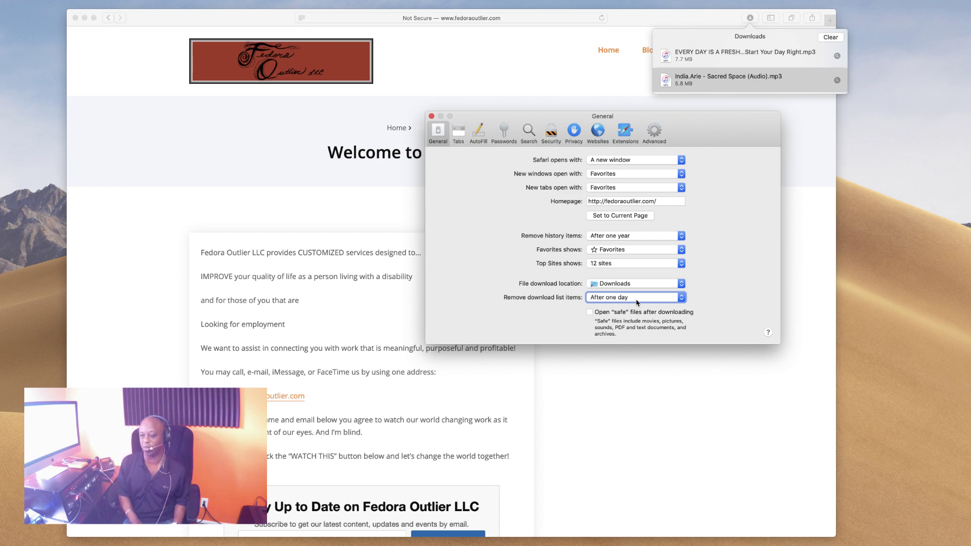
left_click(633, 299)
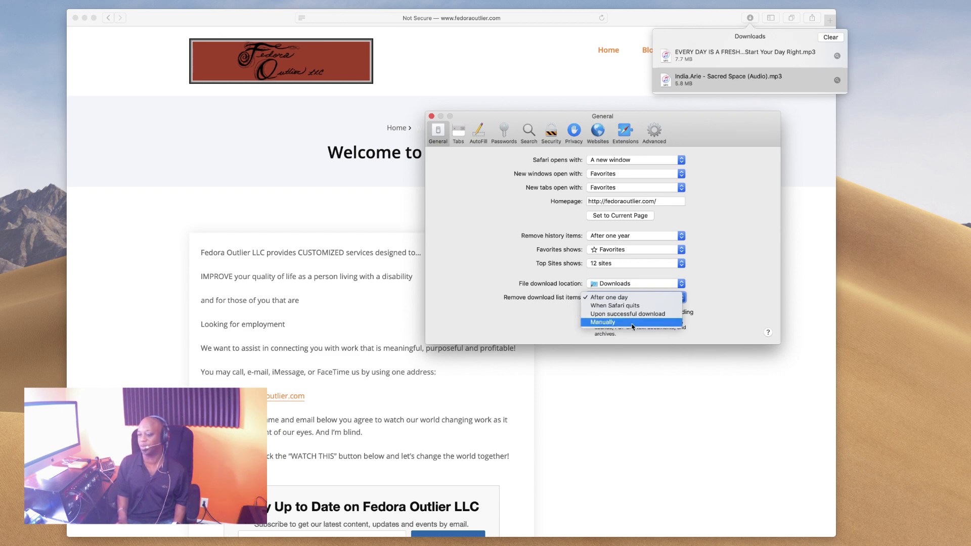
left_click(633, 323)
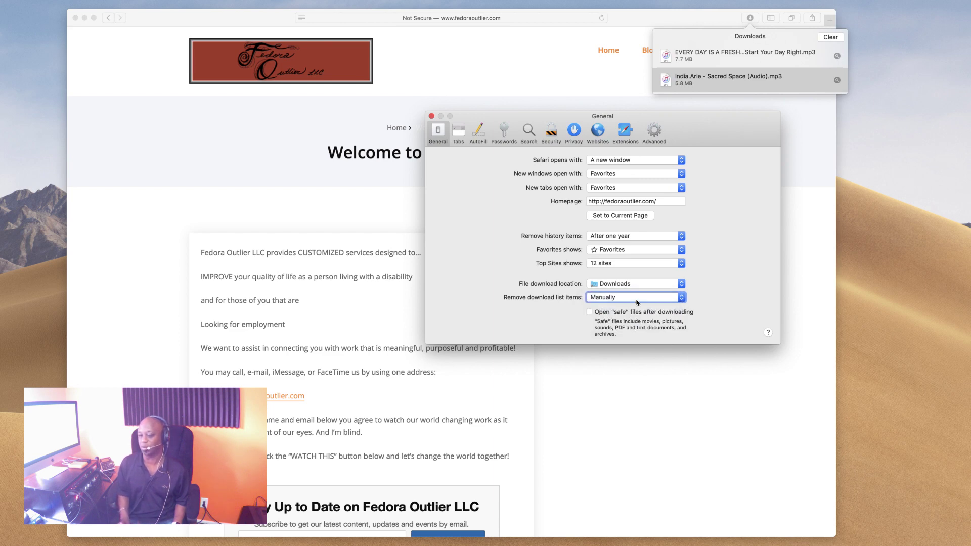
Examine the option to open "safe" files after downloading and the help control, returning to the history removal setting
key("Tab")
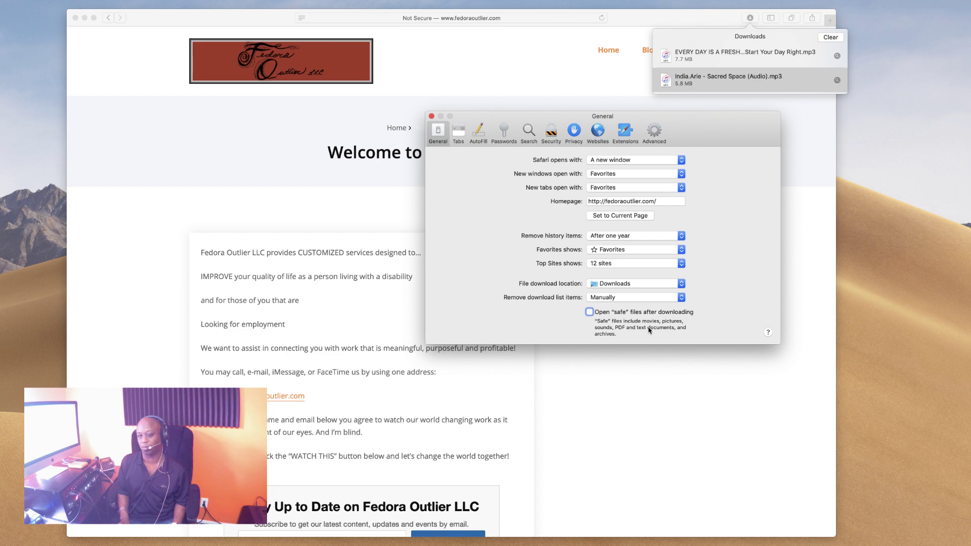
left_click(767, 332)
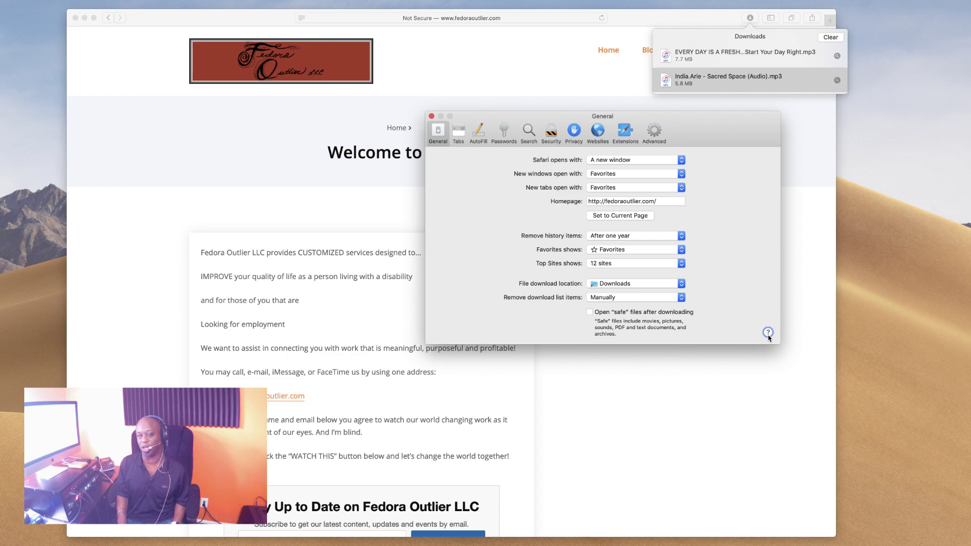
key("shift+Tab")
key("shift+Tab")
key("shift+Tab")
key("shift+Tab")
key("shift+Tab")
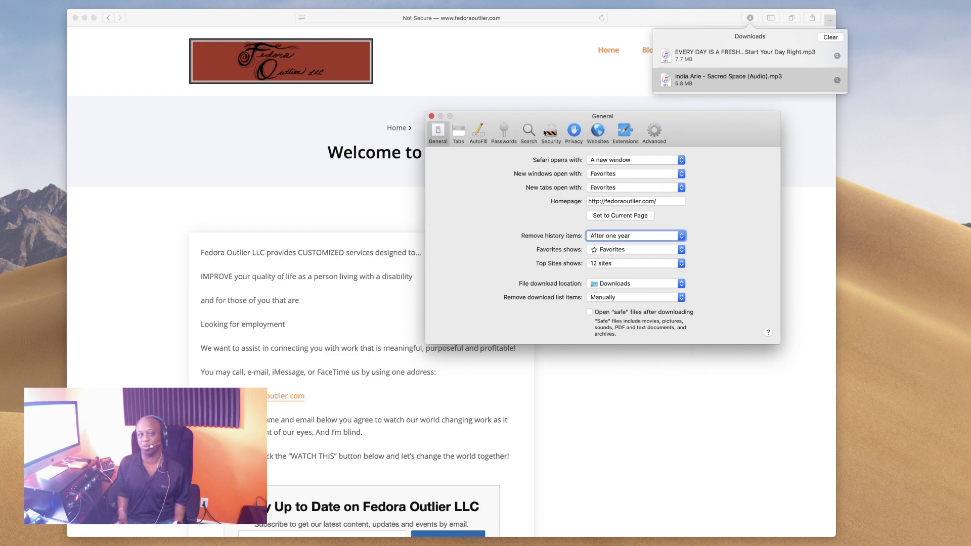
Show the Tabs preferences and examine the options for opening pages in tabs, link opening, active tabs and tab switching
left_click(438, 133)
left_click(459, 134)
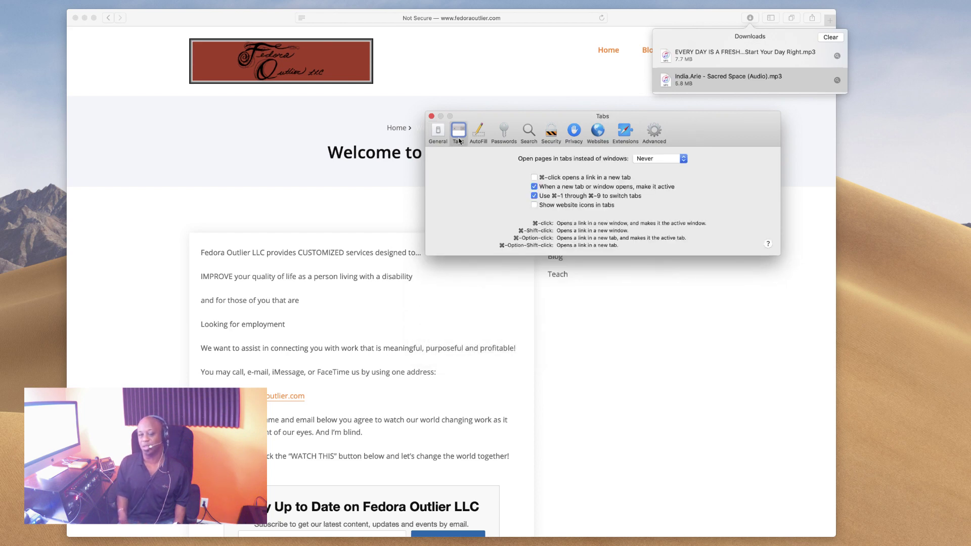
left_click(574, 161)
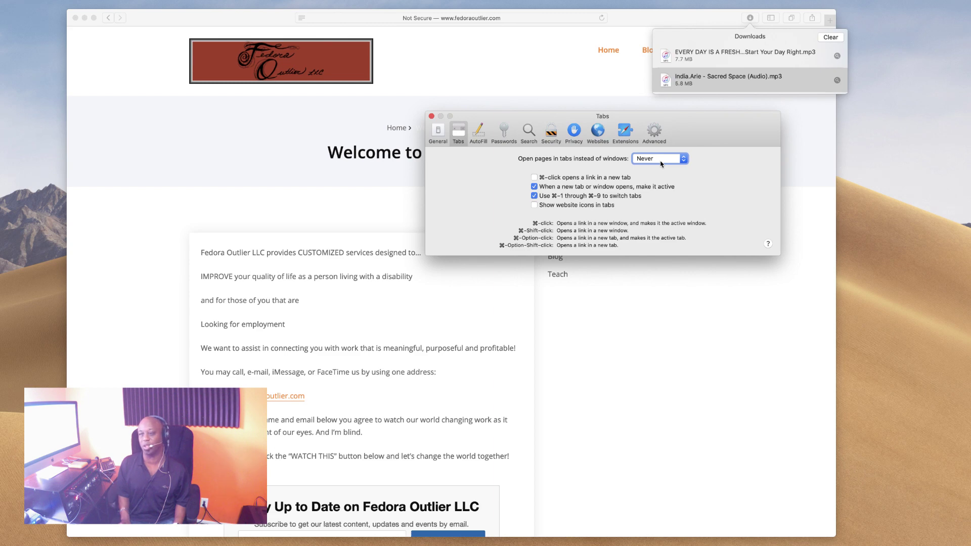
key("Tab")
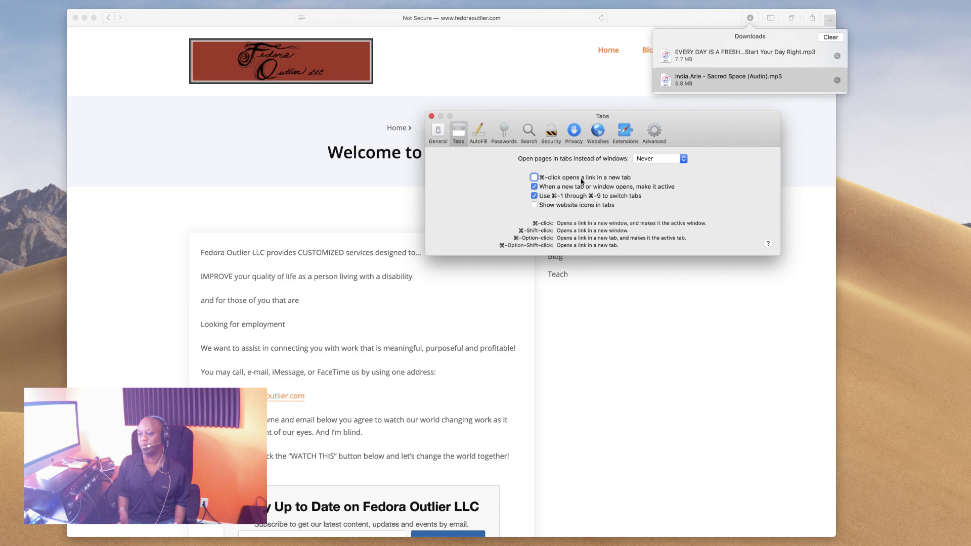
key("Tab")
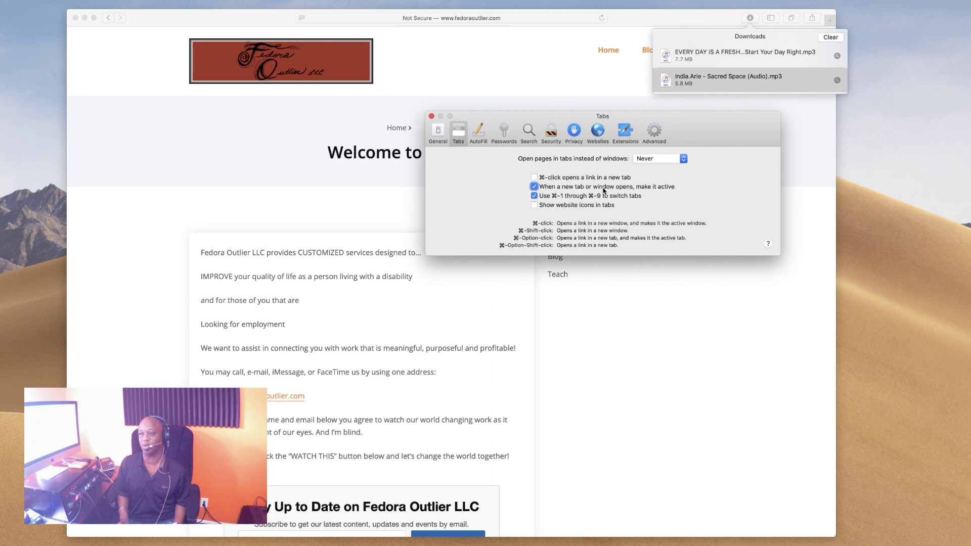
key("Tab")
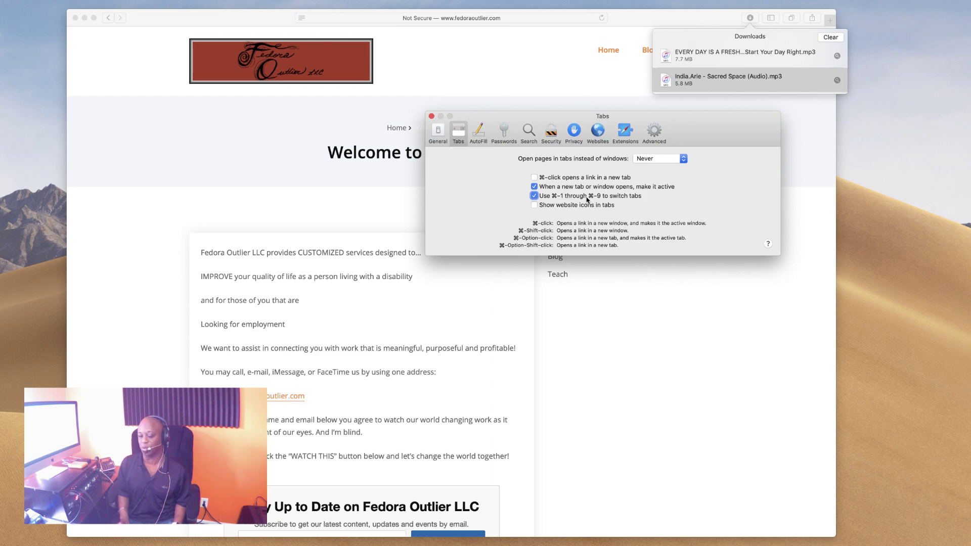
key("Tab")
left_click(769, 244)
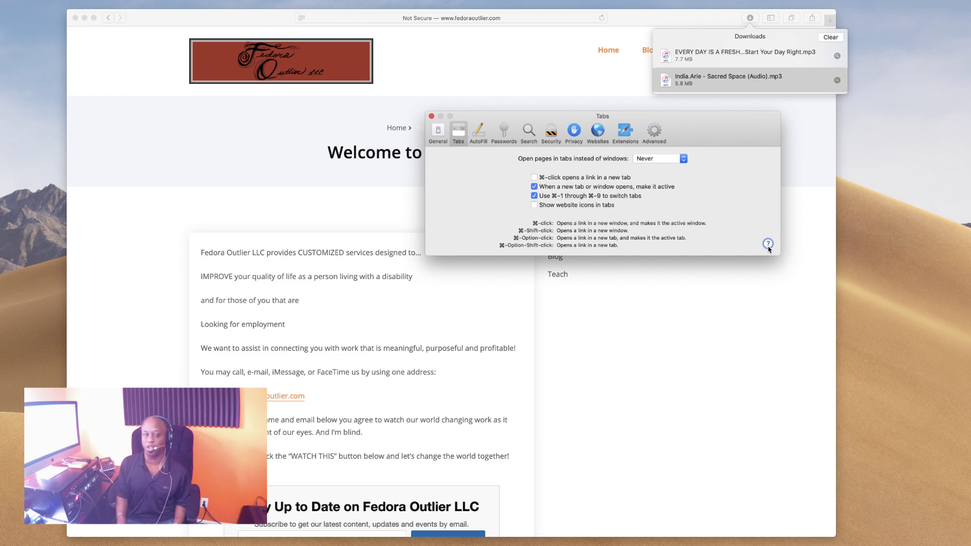
Show the AutoFill preferences and examine the options for contact information, user names and passwords, credit cards and other forms
left_click(479, 140)
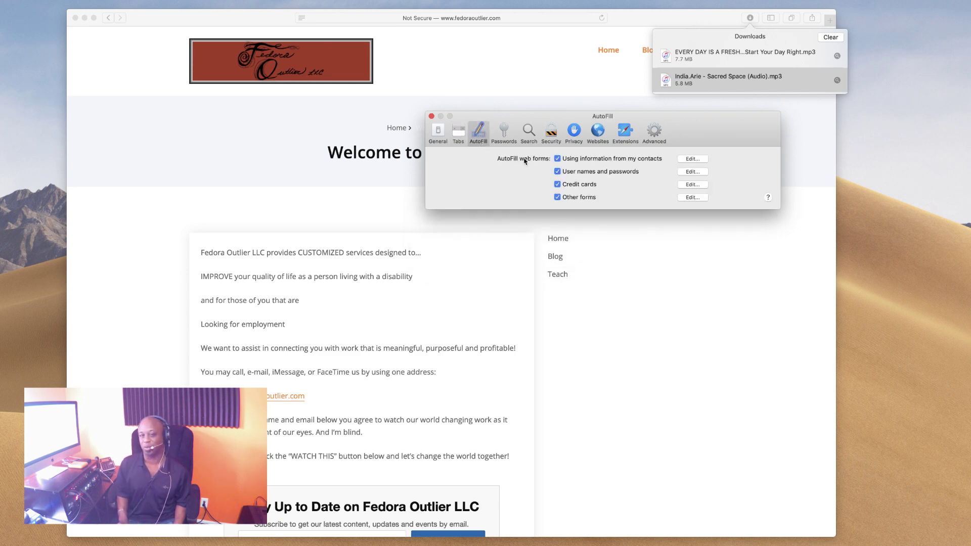
key("Tab")
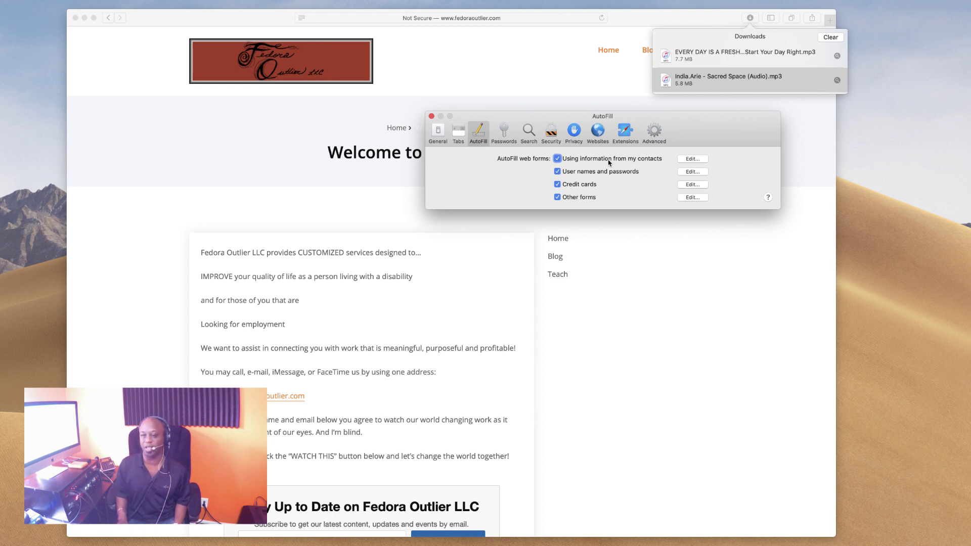
left_click(693, 159)
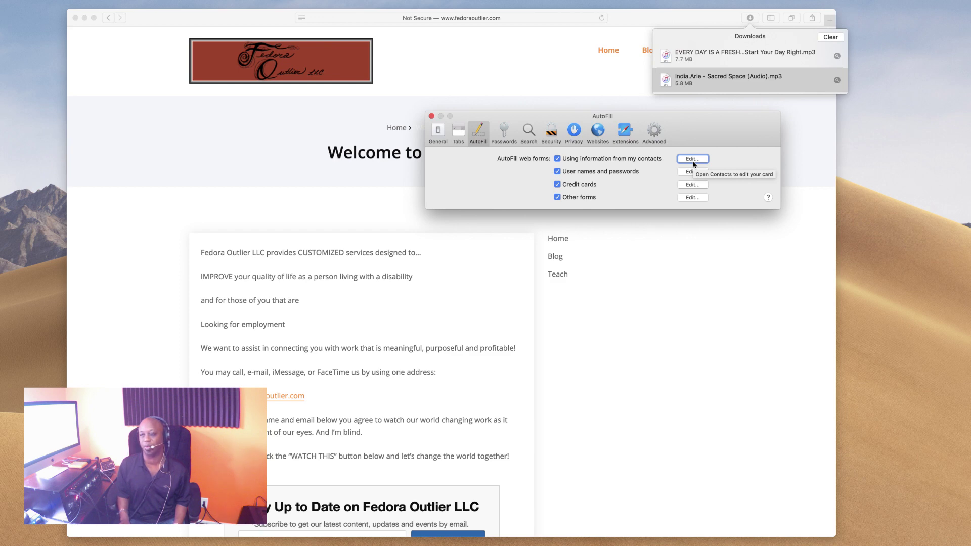
key("Tab")
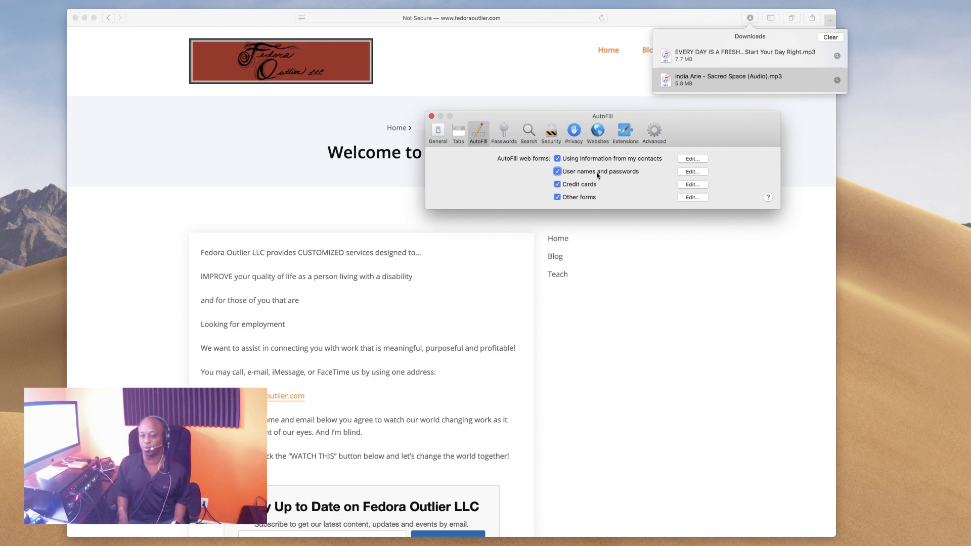
left_click(693, 174)
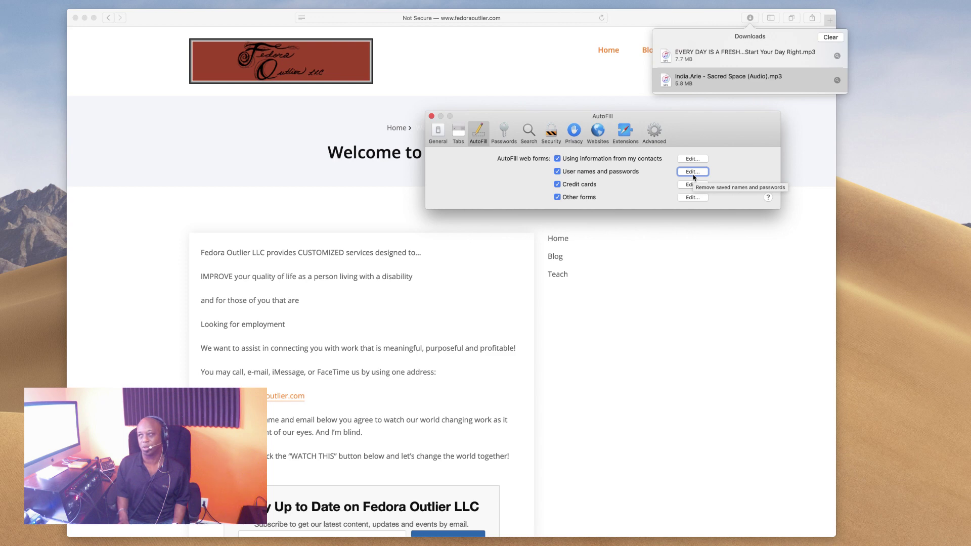
key("Tab")
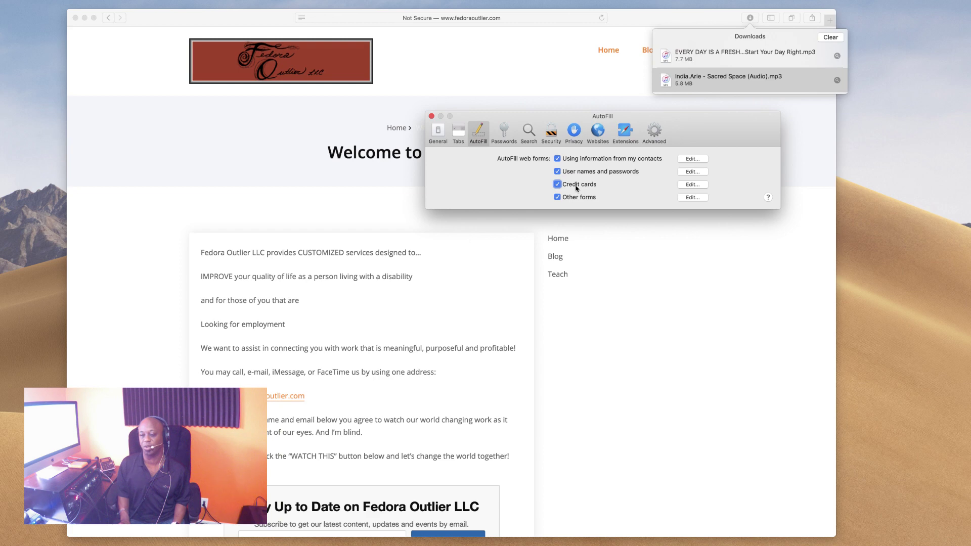
left_click(694, 187)
key("Tab")
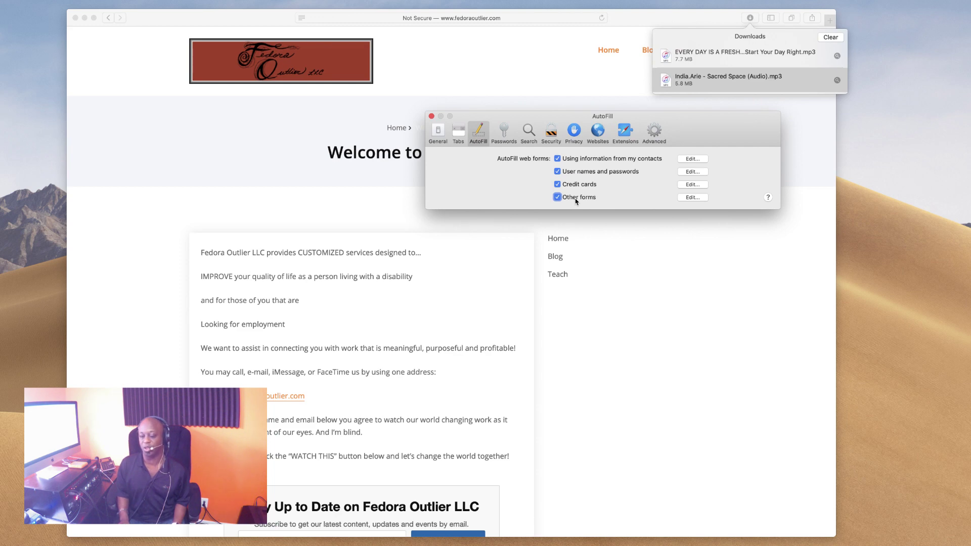
left_click(693, 200)
left_click(769, 200)
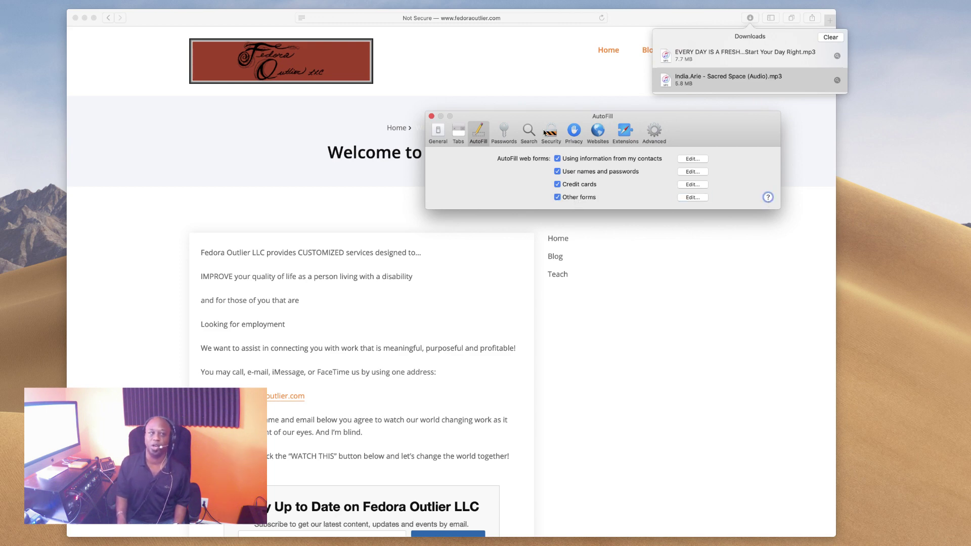
Show the Passwords preferences and unlock the saved passwords by entering the user account password
left_click(504, 136)
left_click(479, 136)
left_click(504, 138)
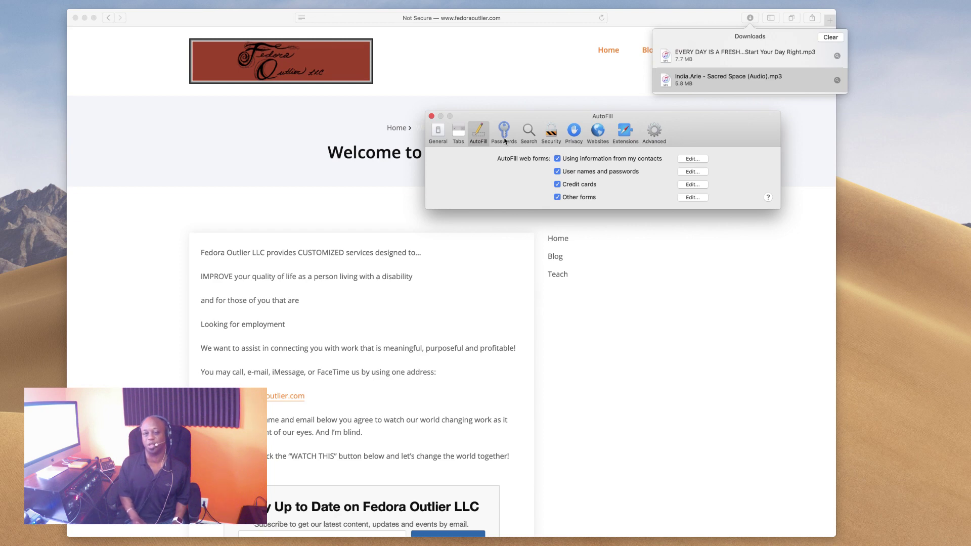
left_click(504, 136)
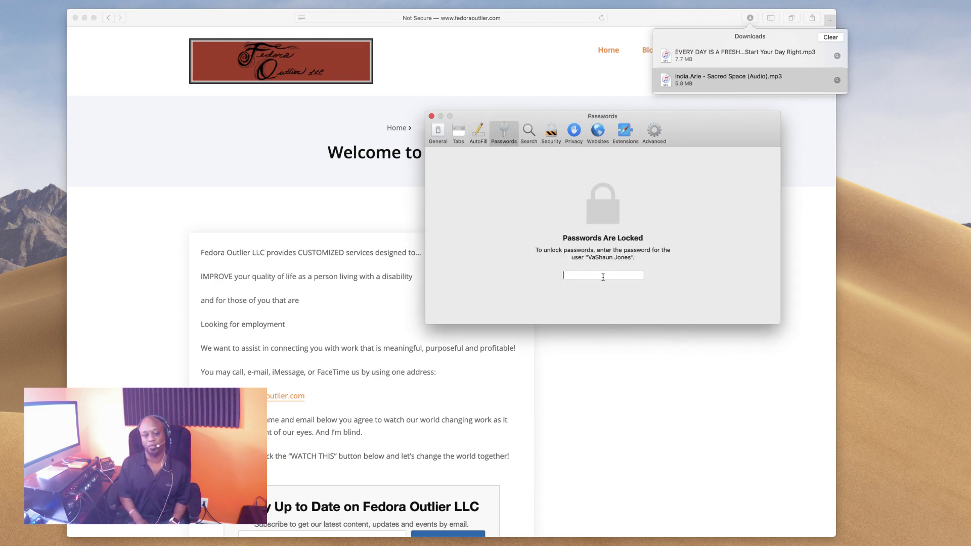
type("***********")
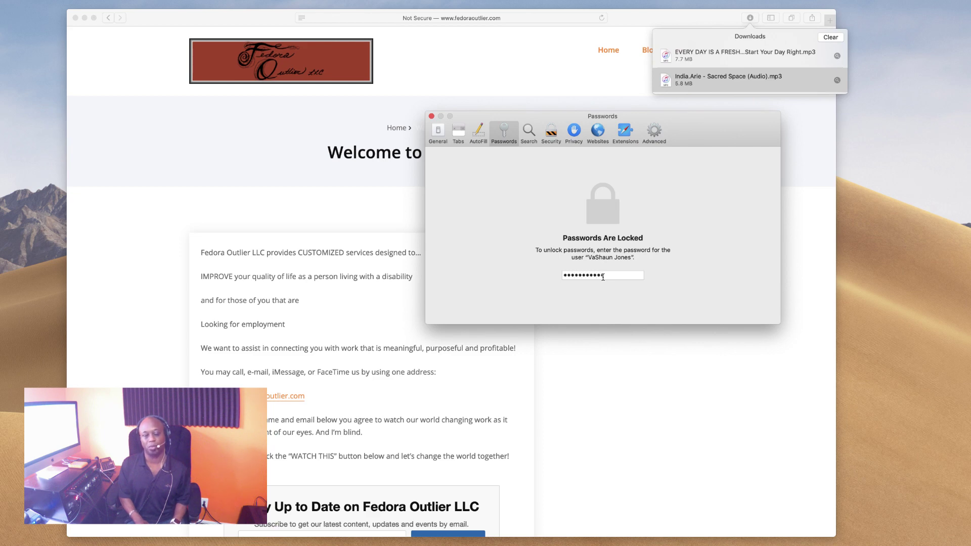
type("**")
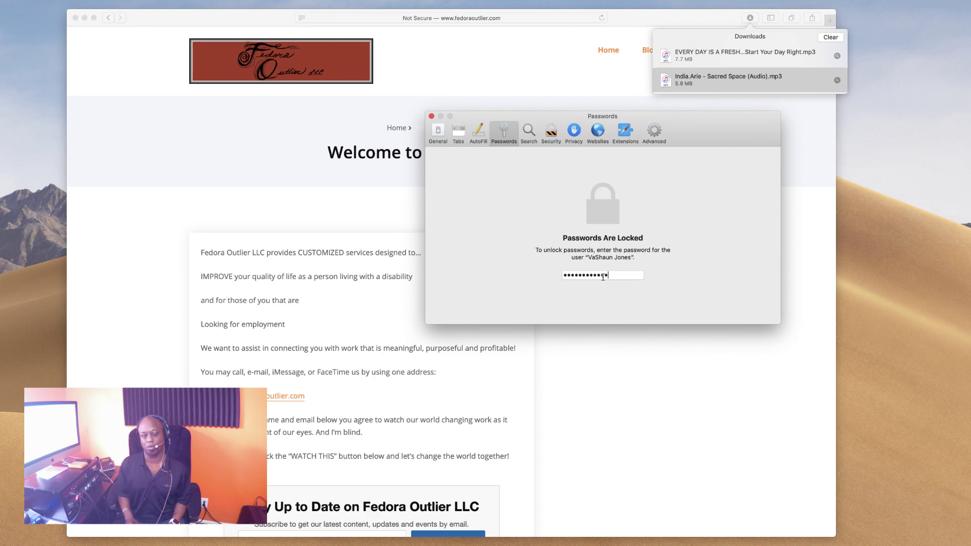
key("Return")
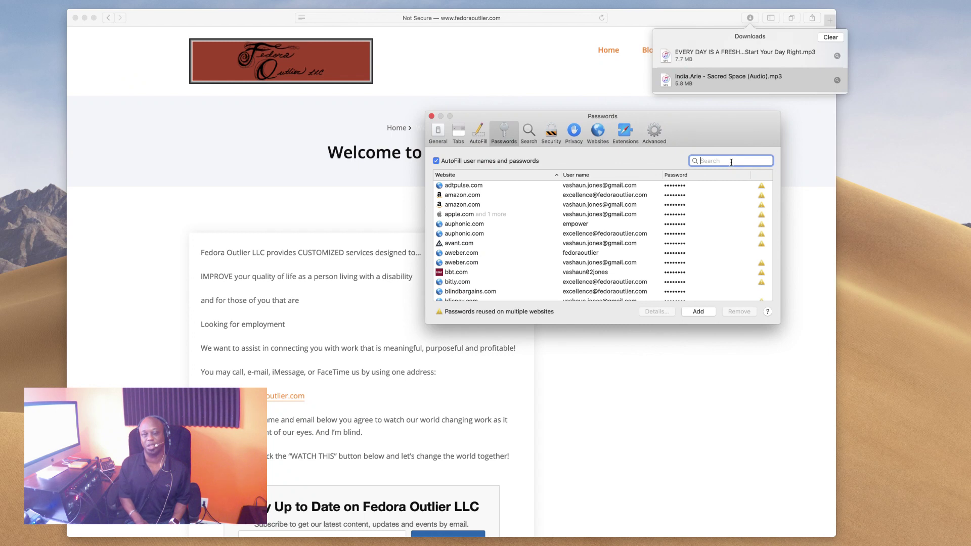
Search the saved passwords for "call" and examine the callinstudio.com and freeconferencecallhd.com entries one by one
type("call")
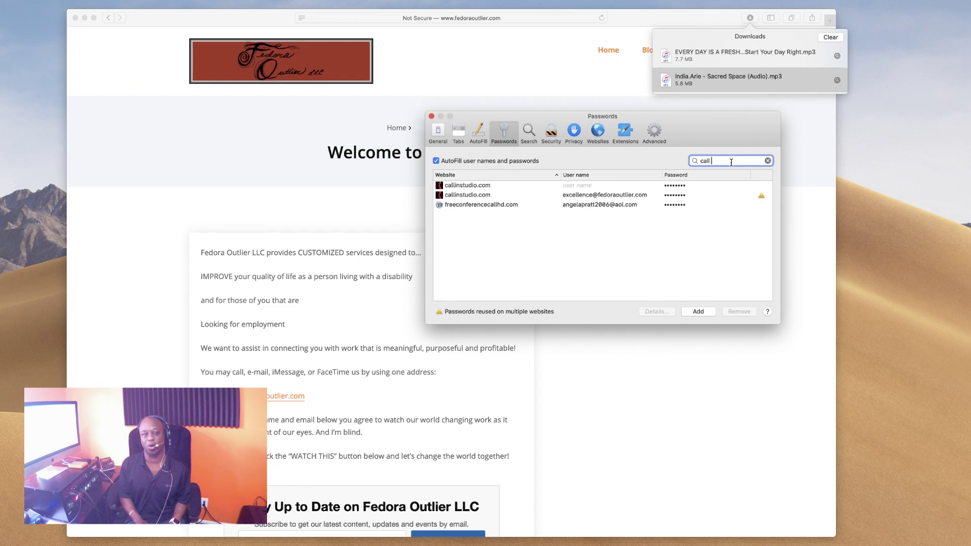
key("super+a")
left_click(477, 196)
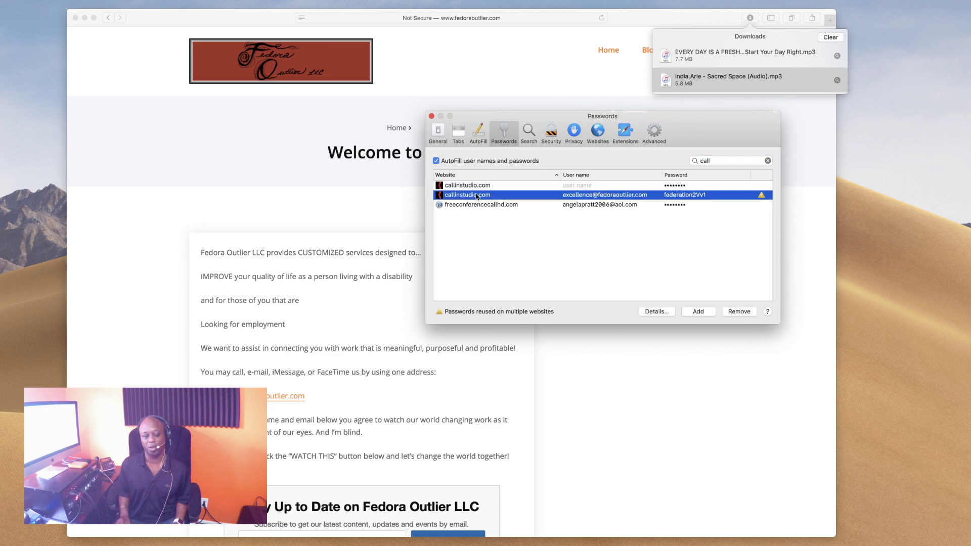
left_click(477, 186)
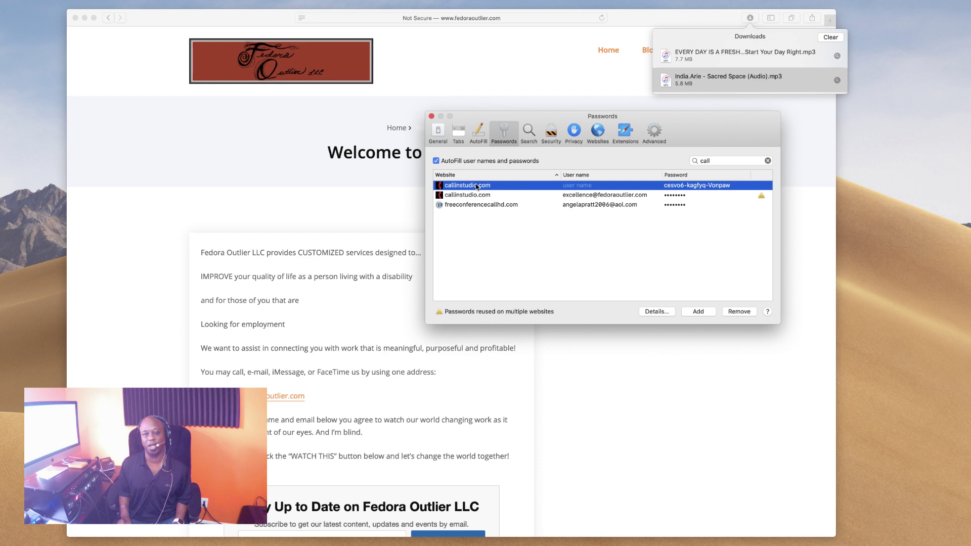
left_click(596, 196)
left_click(595, 186)
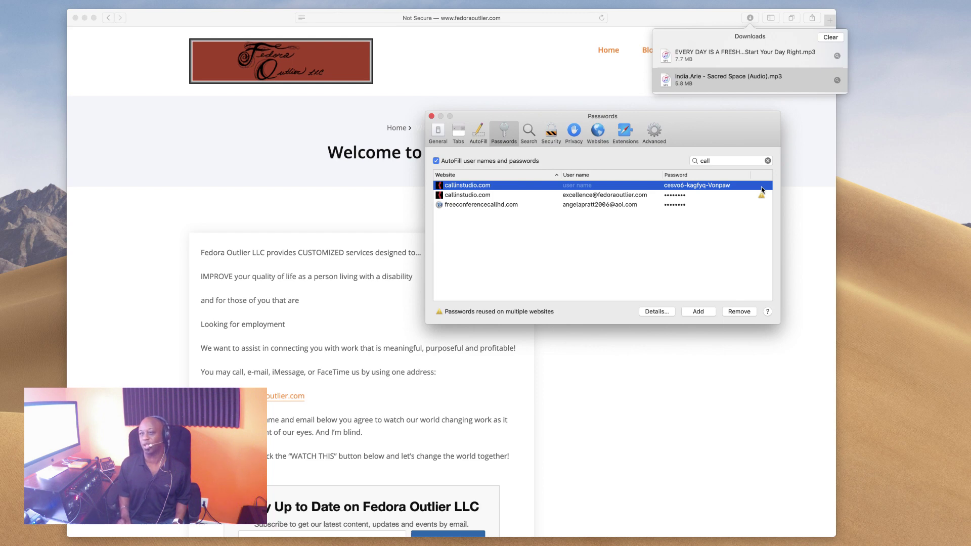
left_click(476, 196)
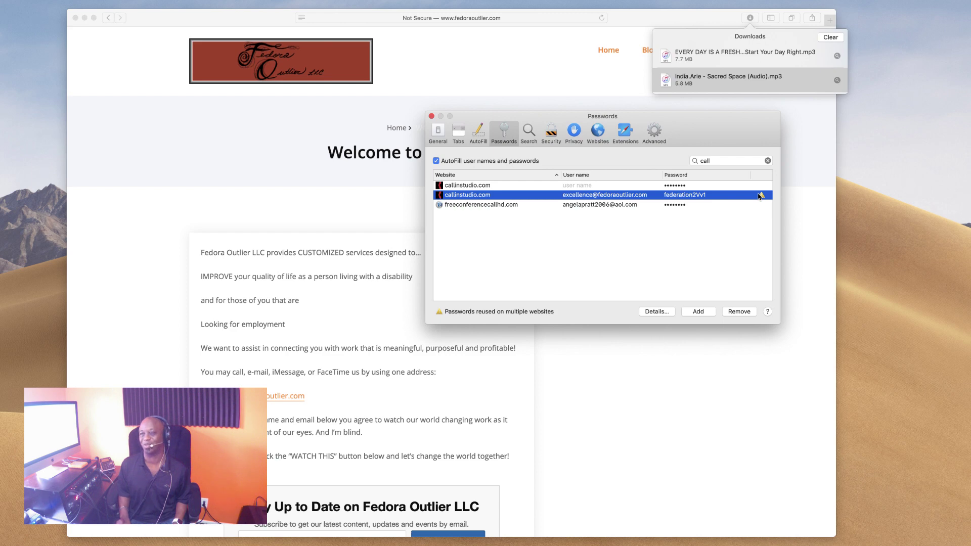
left_click(477, 205)
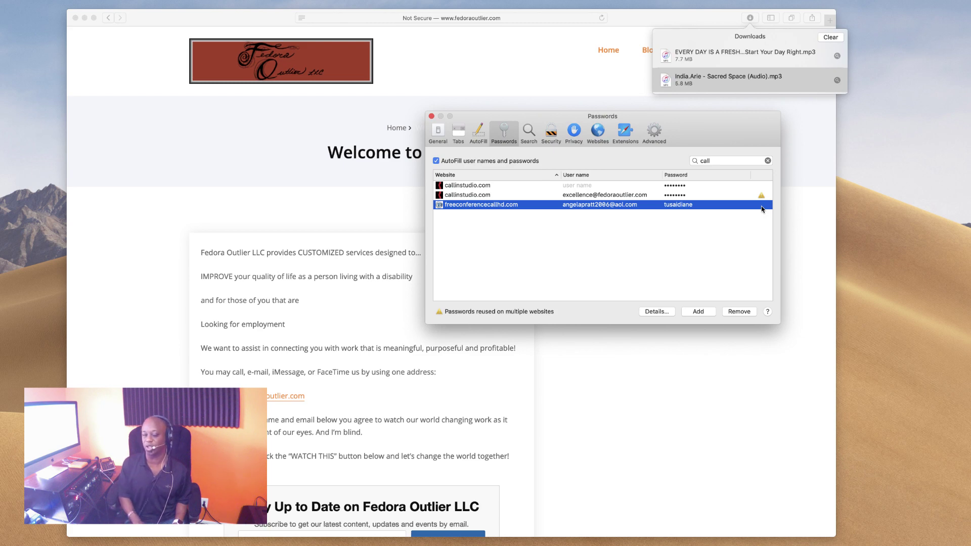
Examine the copy and AirDrop sharing options for the freeconferencecallhd.com entry, dismiss them, and review the password list's controls
right_click(436, 203)
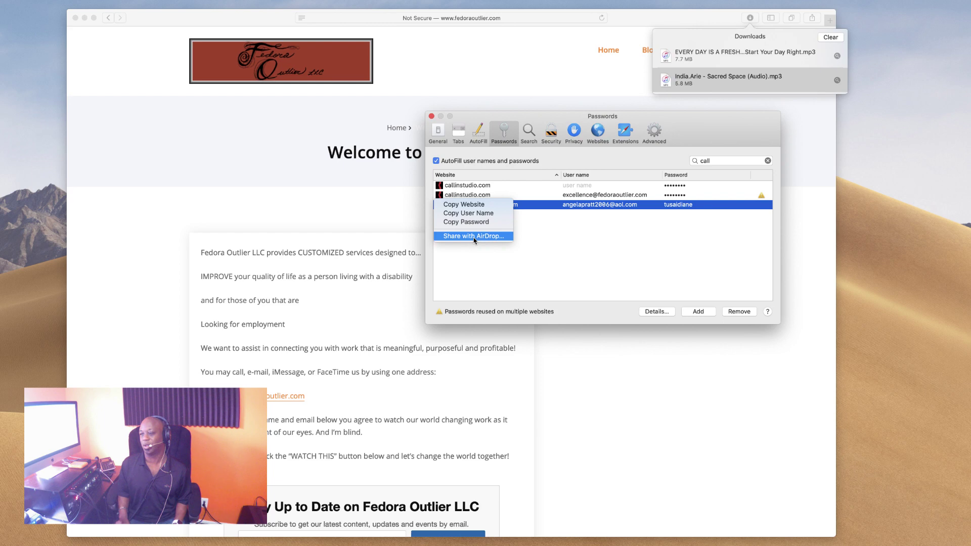
left_click(762, 209)
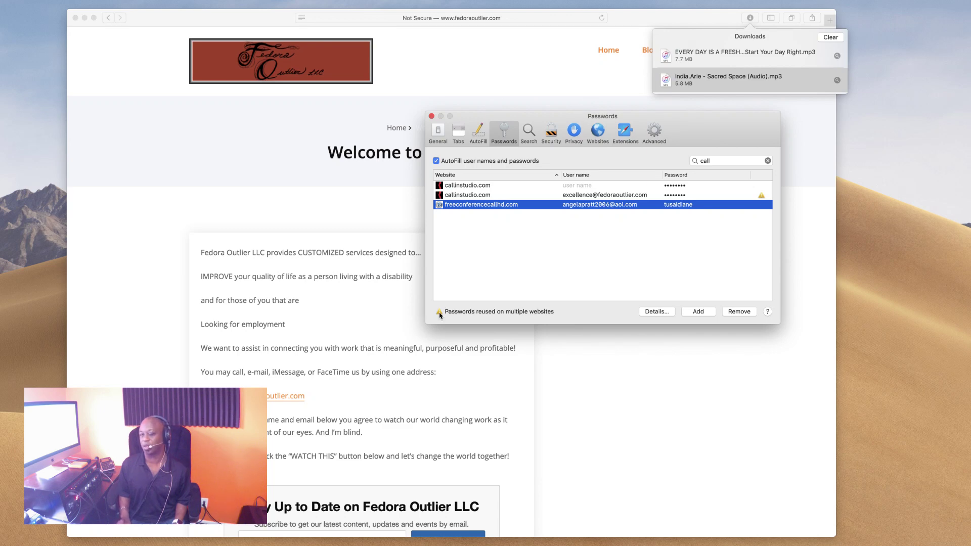
left_click(657, 312)
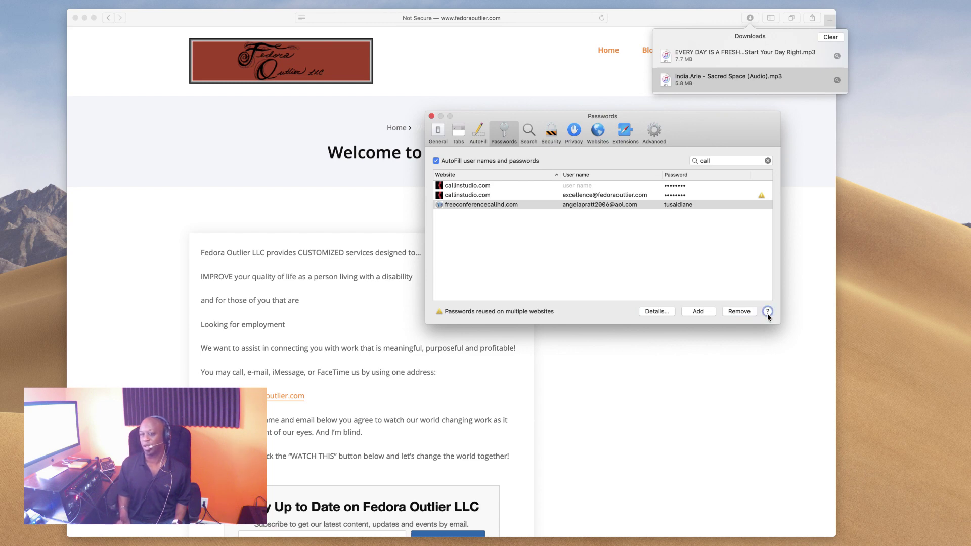
Show the Search preferences and examine the search engine, suggestions, Quick Website Search, Top Hit preloading and Favorites options
left_click(529, 134)
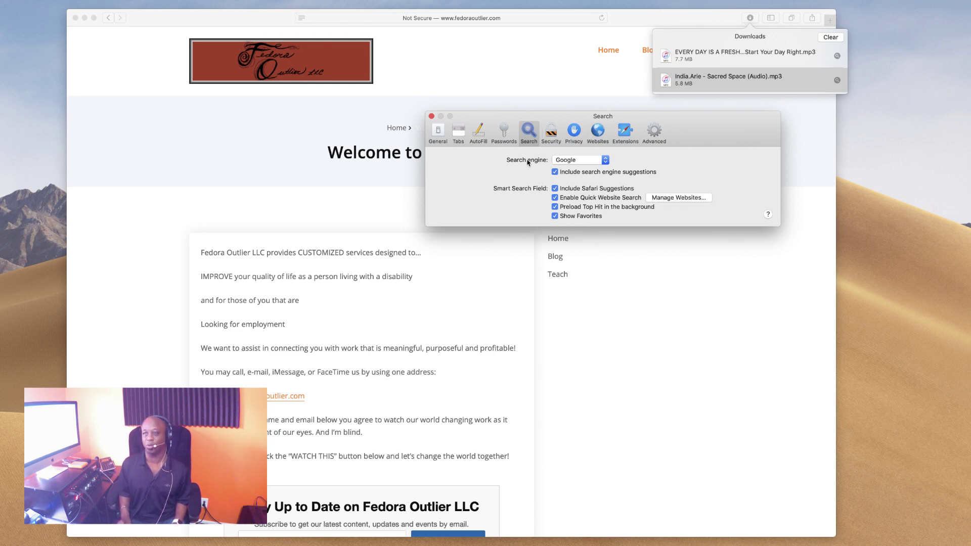
left_click(581, 163)
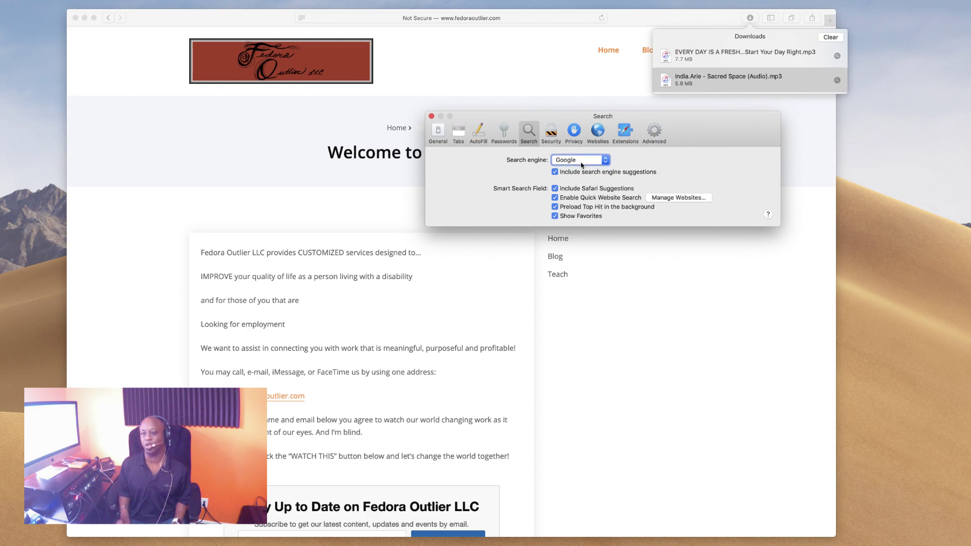
key("Tab")
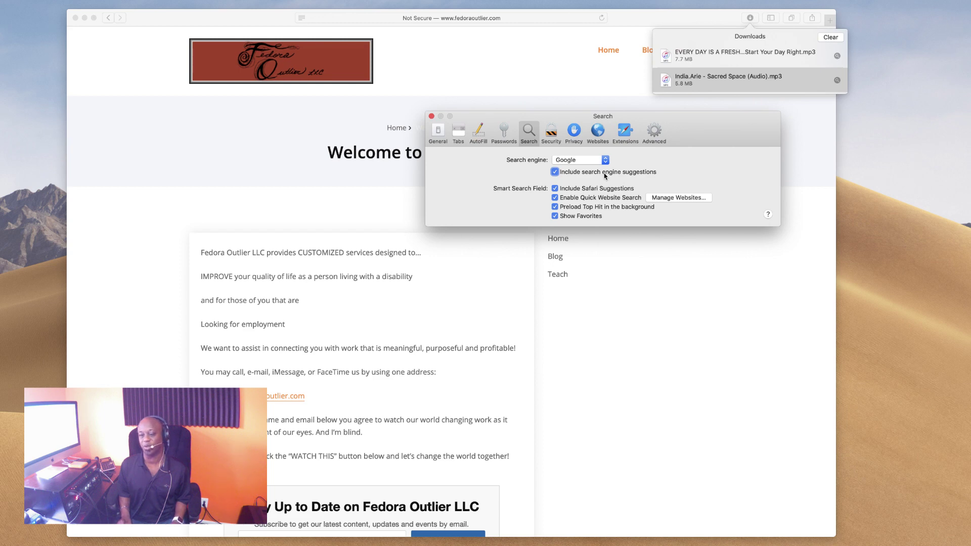
key("Tab")
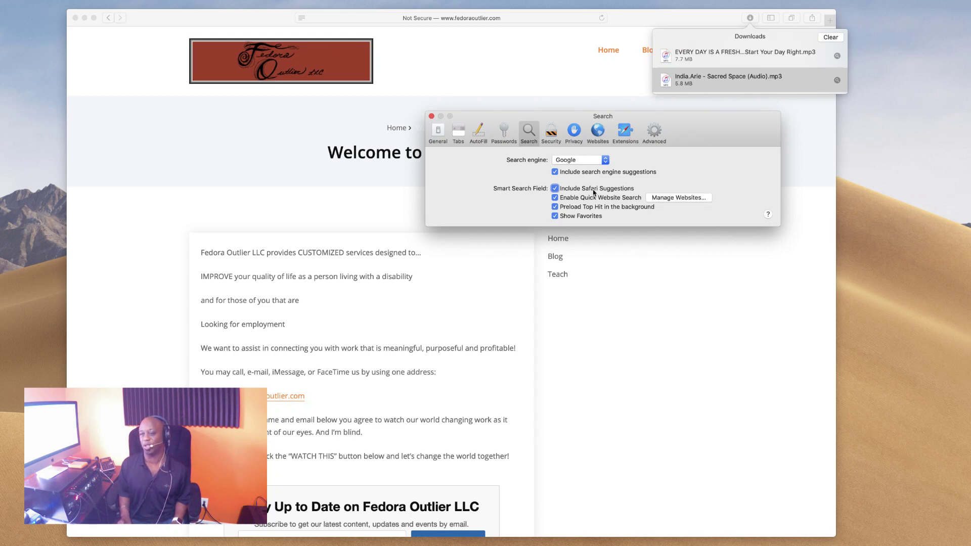
key("Tab")
key("Tab")
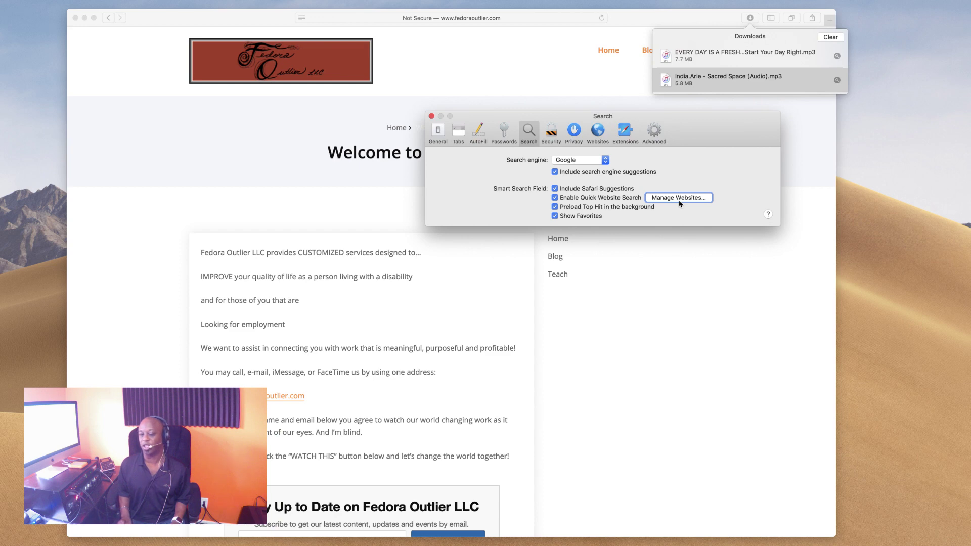
key("Tab")
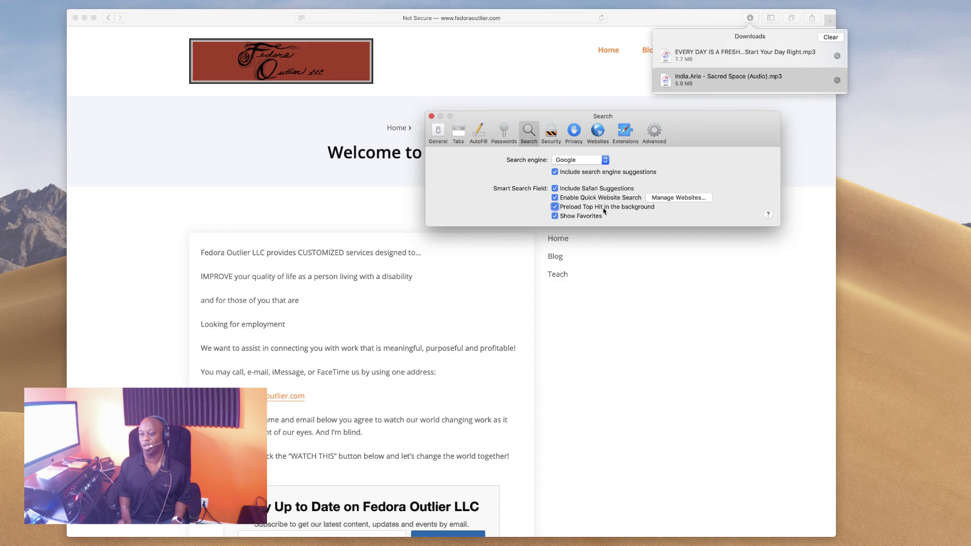
key("Tab")
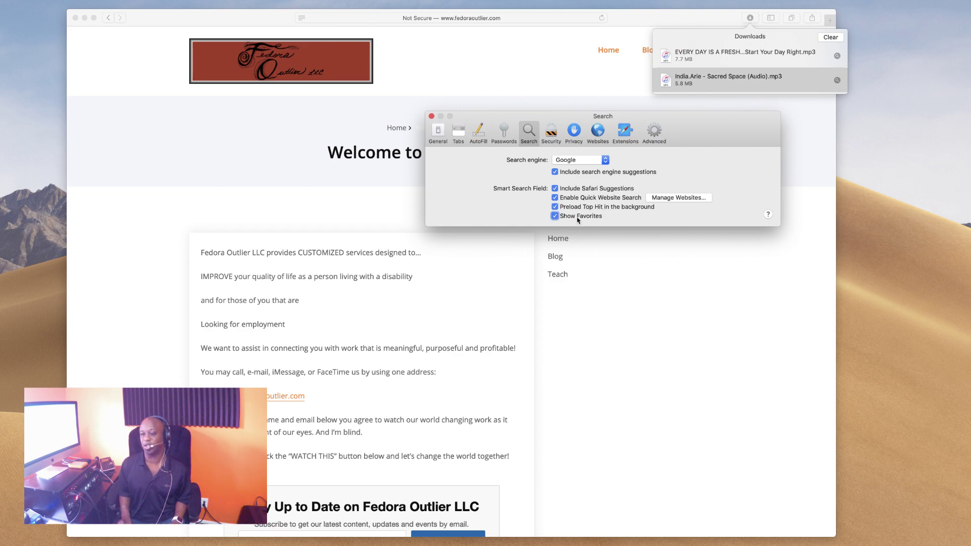
Show the Security preferences and examine the fraudulent website warning, the JavaScript option and the help control
key("Tab")
key("Tab")
key("Tab")
key("shift+Tab")
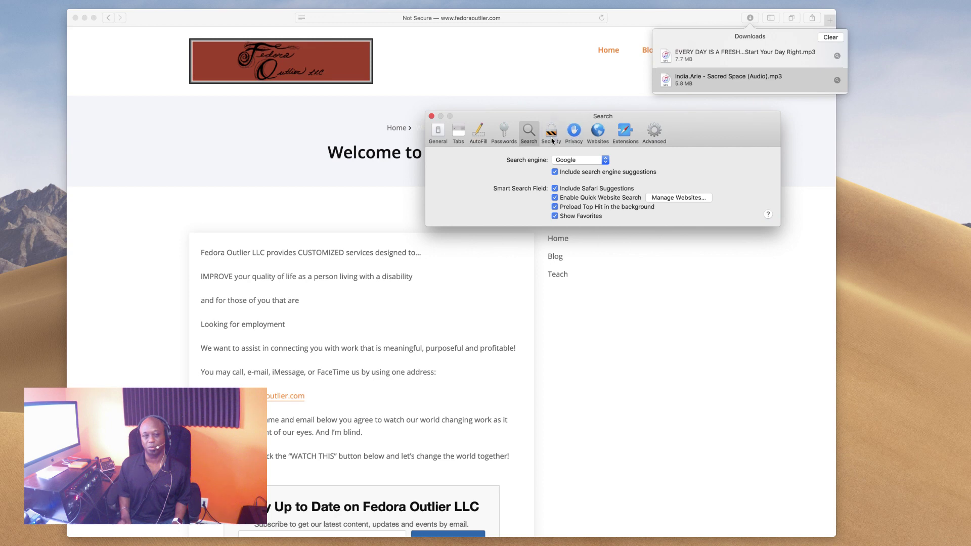
key("shift+Tab")
key("Tab")
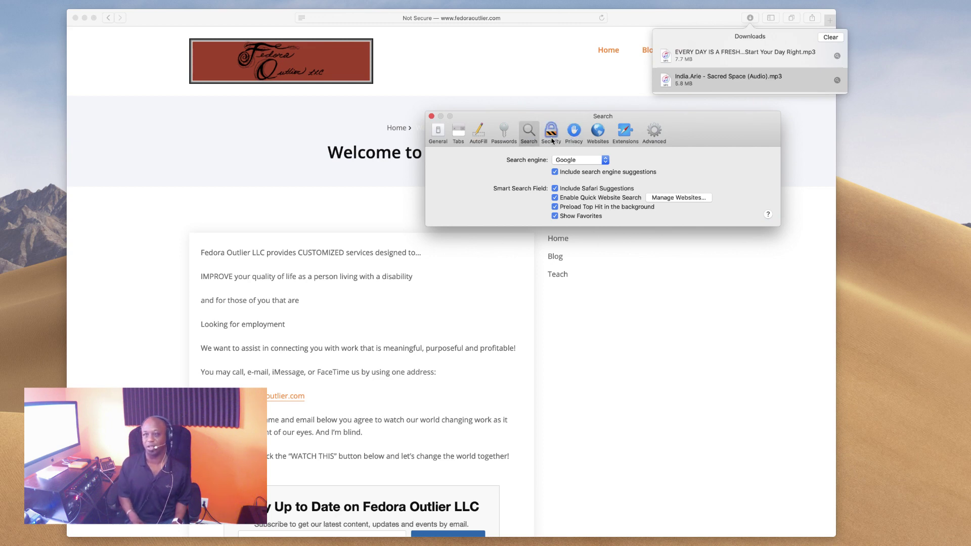
key("space")
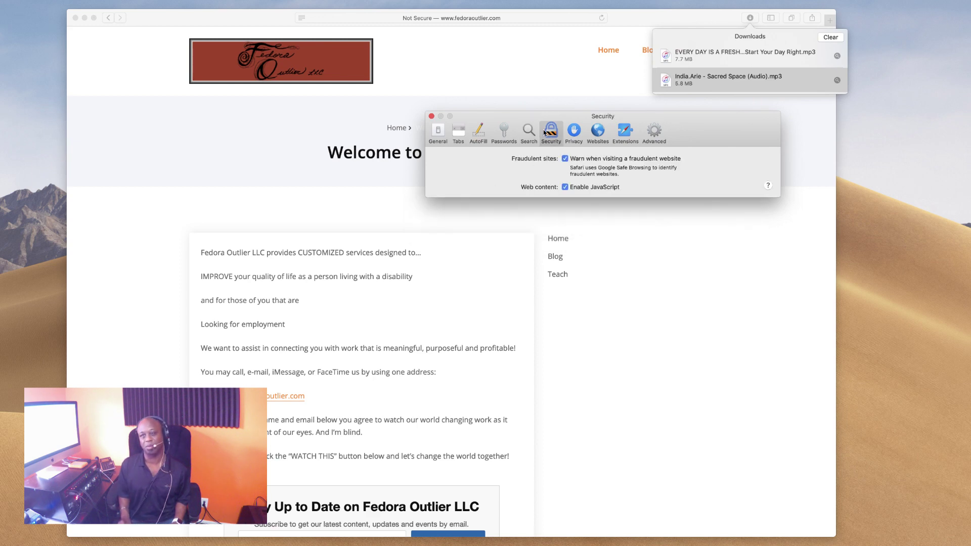
key("Tab")
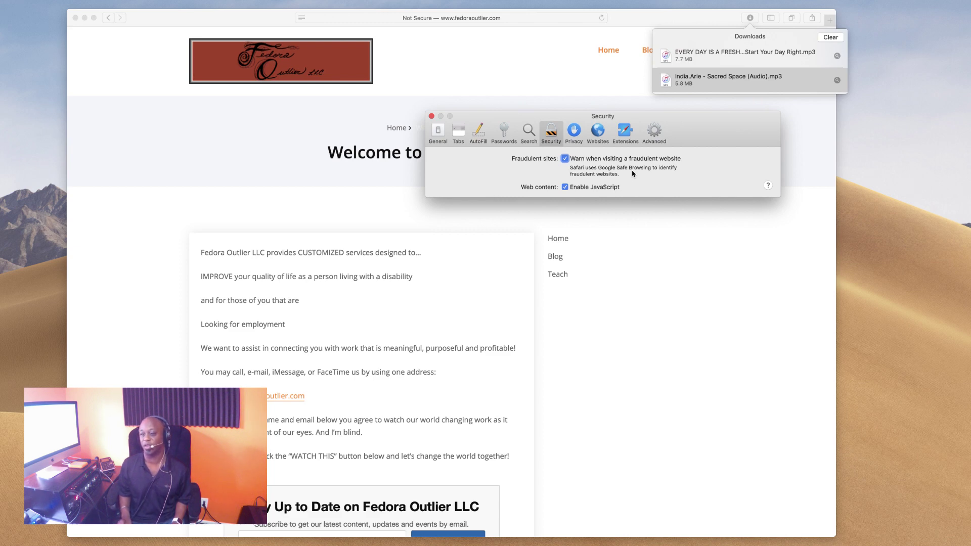
left_click(592, 191)
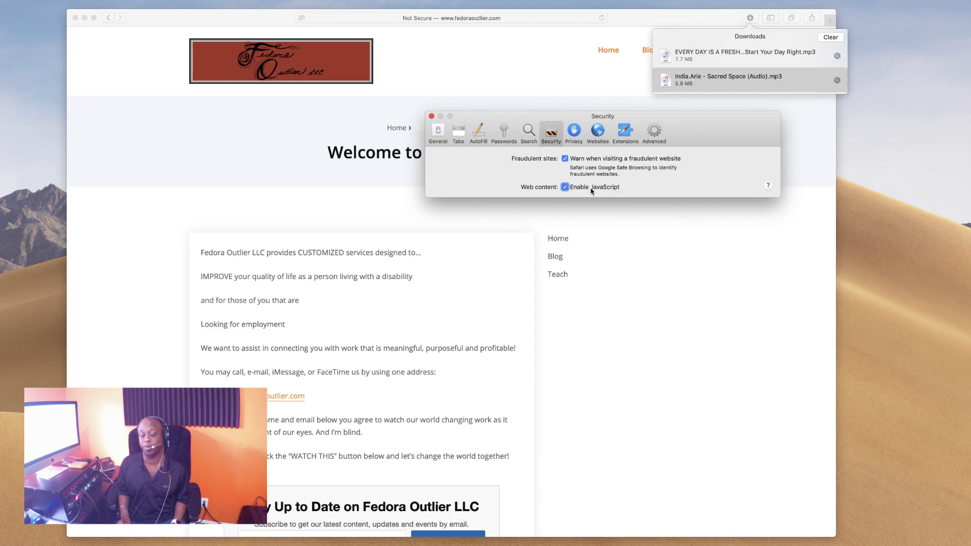
left_click(767, 185)
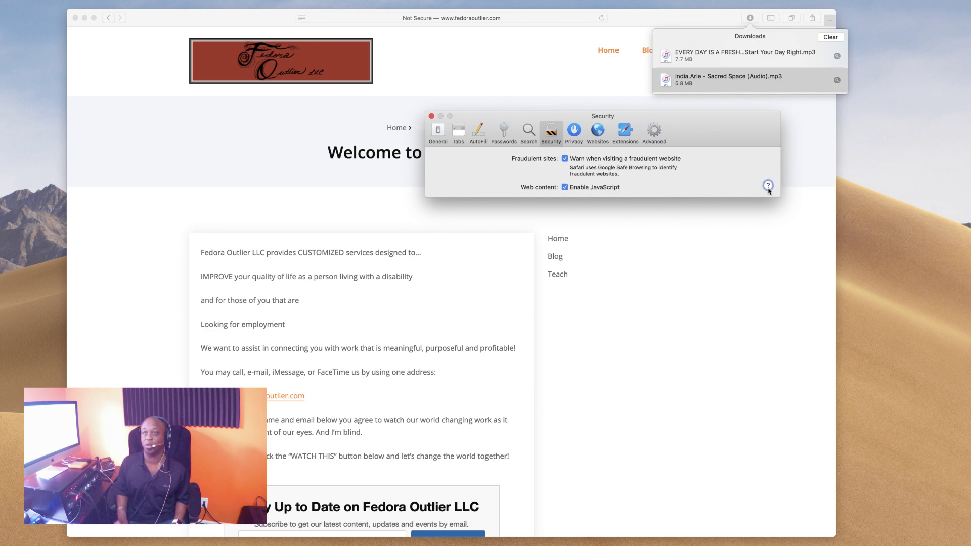
Show the Privacy preferences and examine the cross-site tracking, cookie blocking, website data, Apple Pay and help controls
left_click(574, 132)
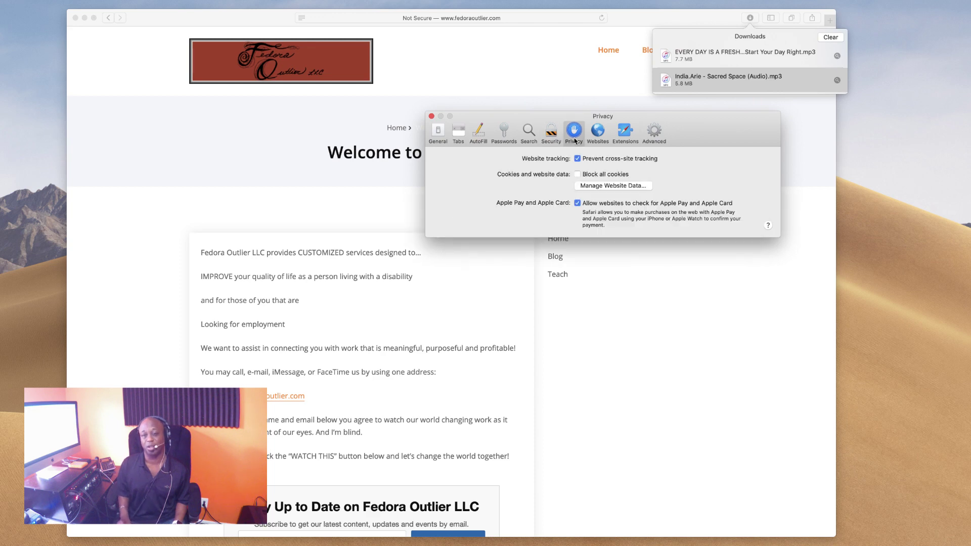
key("Tab")
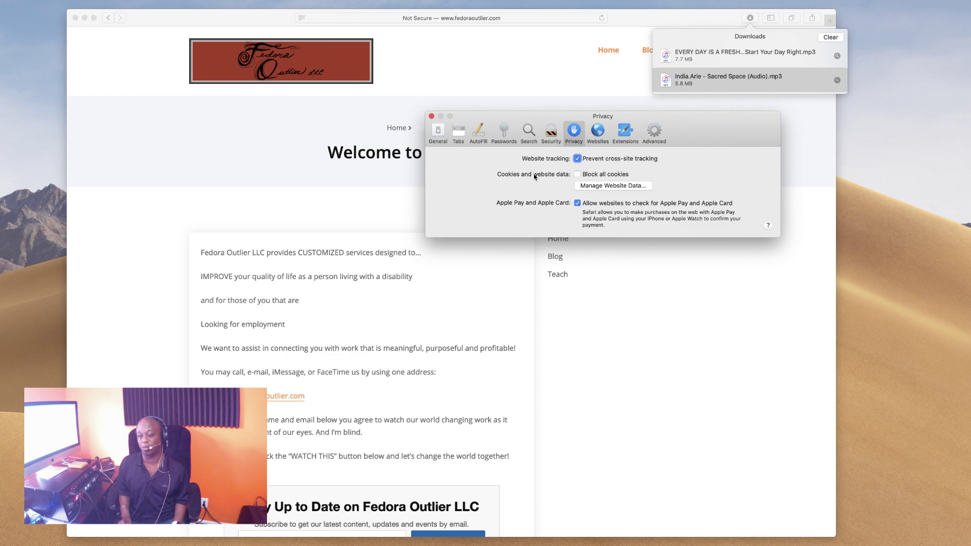
left_click(602, 178)
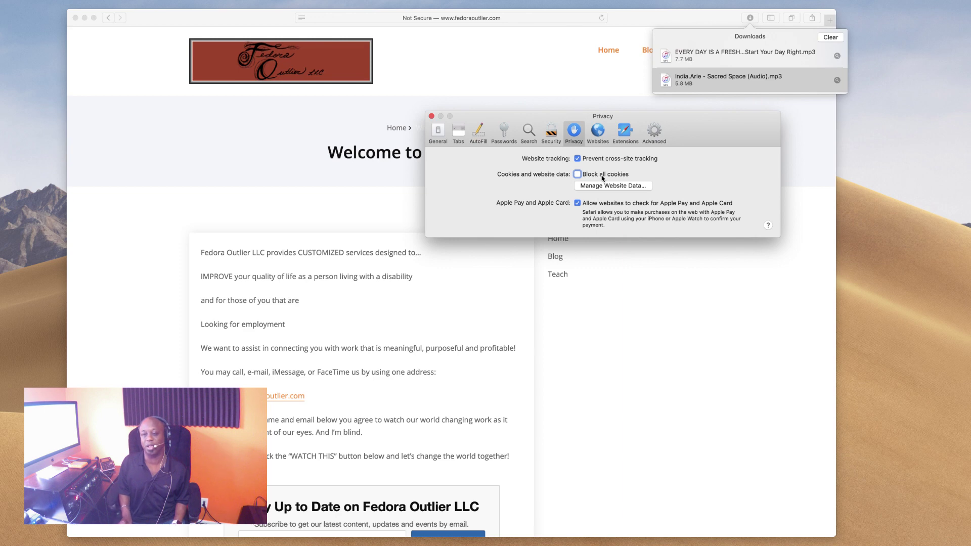
key("Tab")
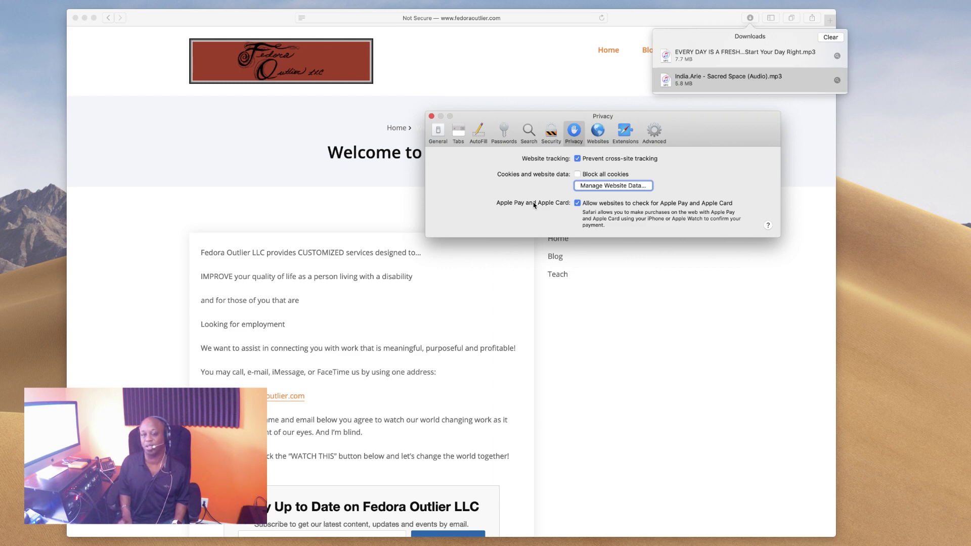
left_click(655, 207)
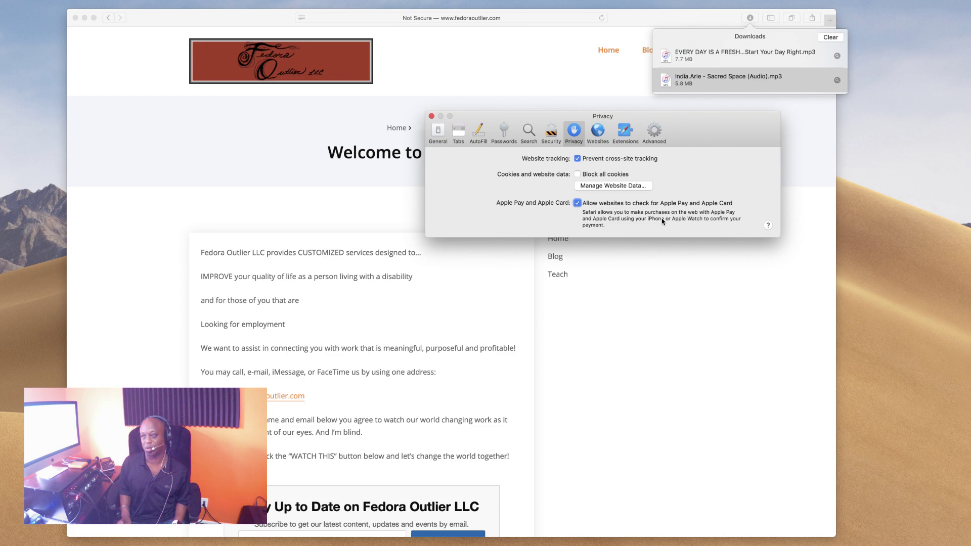
key("Tab")
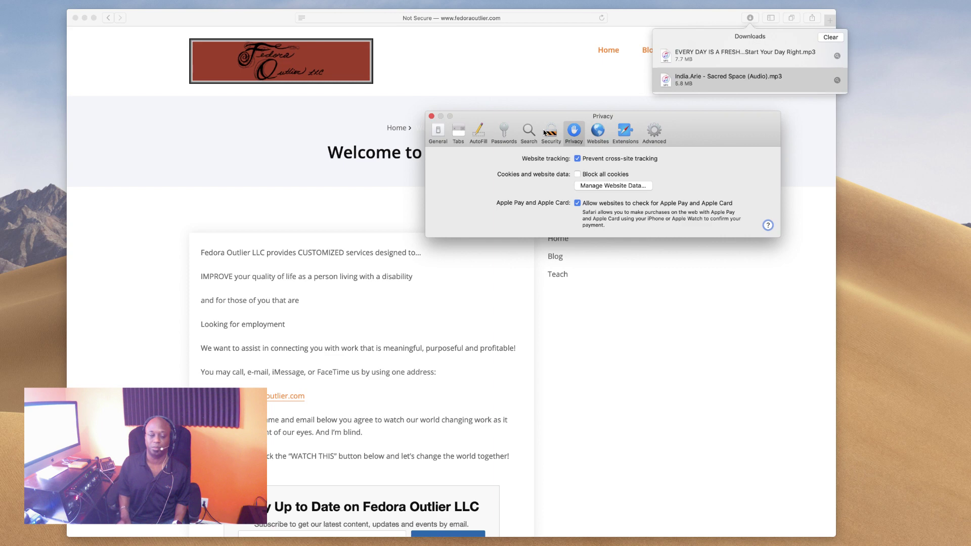
key("Tab")
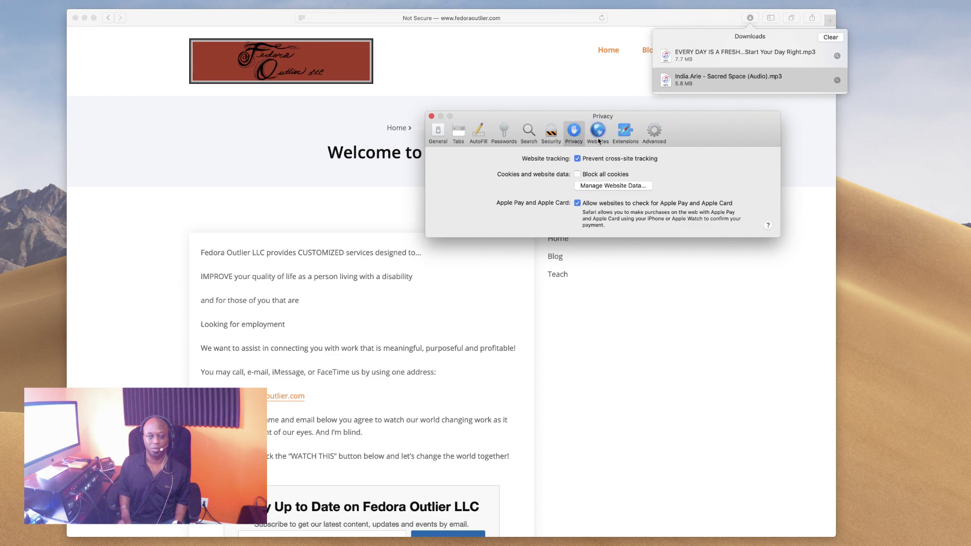
Show the Websites preferences and examine the Microphone, Camera, Page Zoom, Auto-Play, Content Blockers and Reader settings one by one
left_click(599, 140)
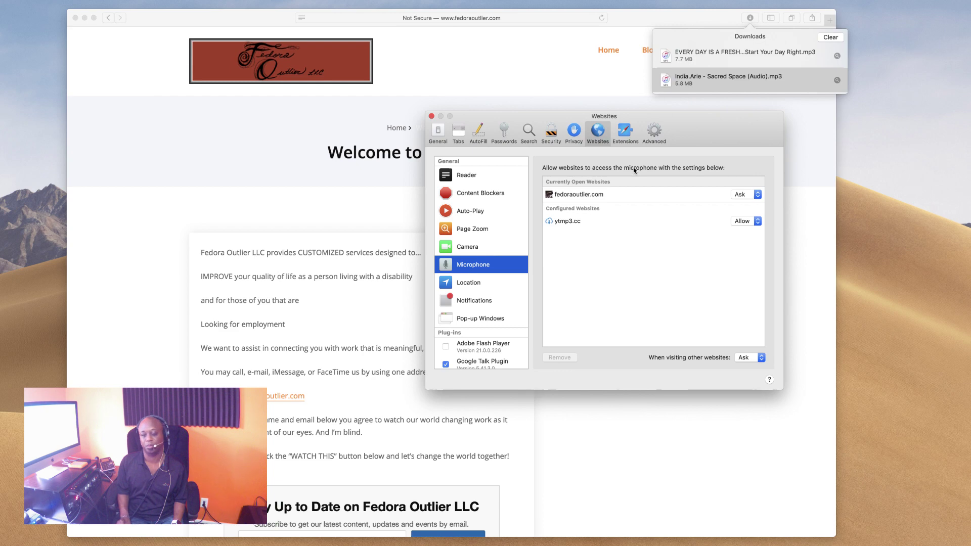
left_click(654, 293)
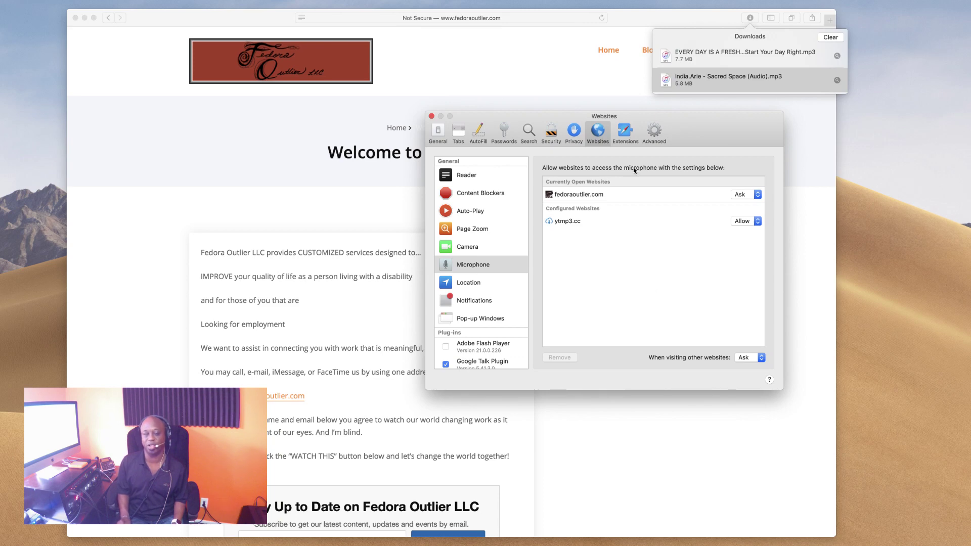
key("shift+Tab")
left_click(465, 245)
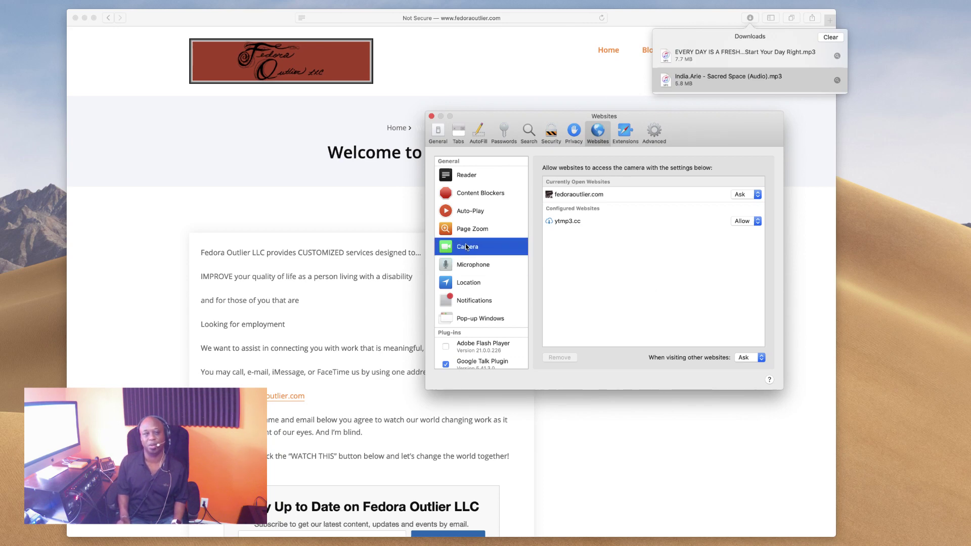
left_click(466, 227)
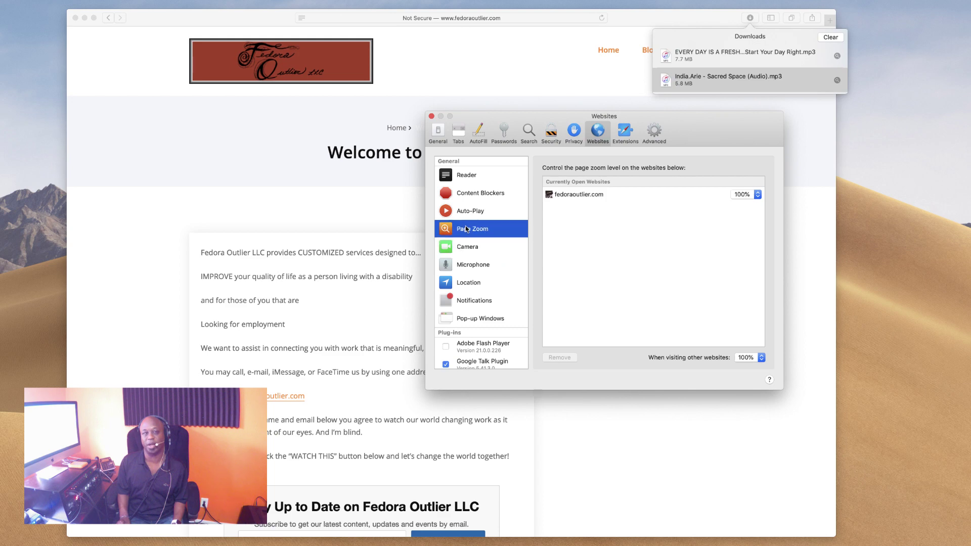
left_click(466, 211)
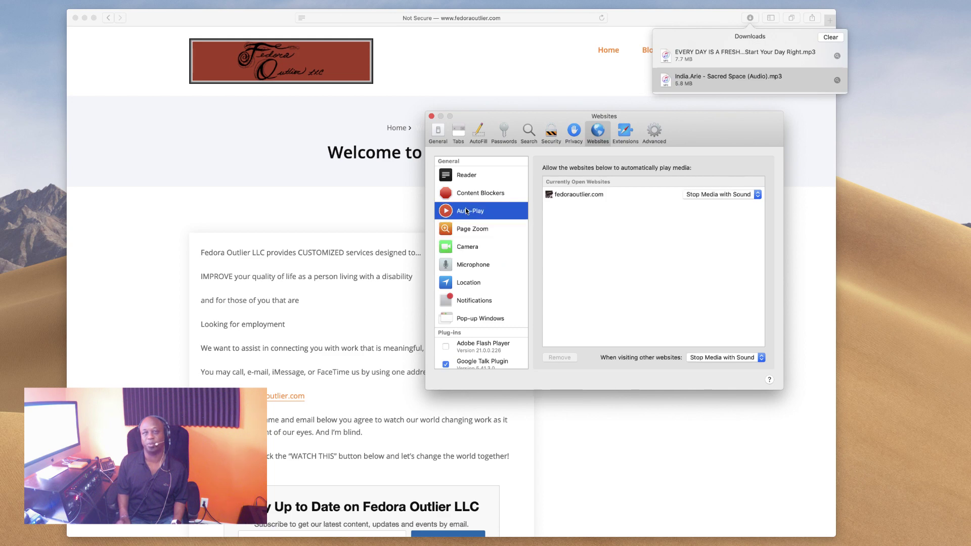
left_click(466, 192)
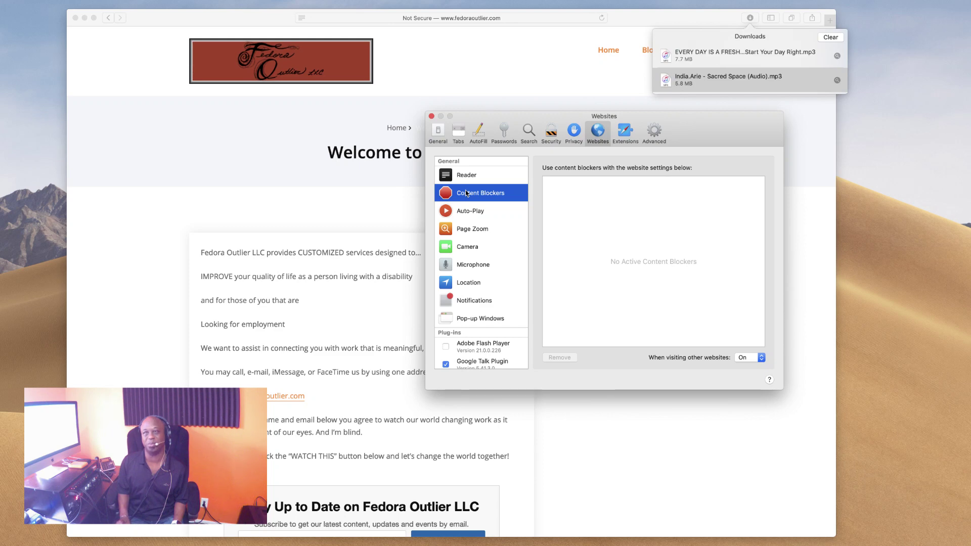
left_click(467, 175)
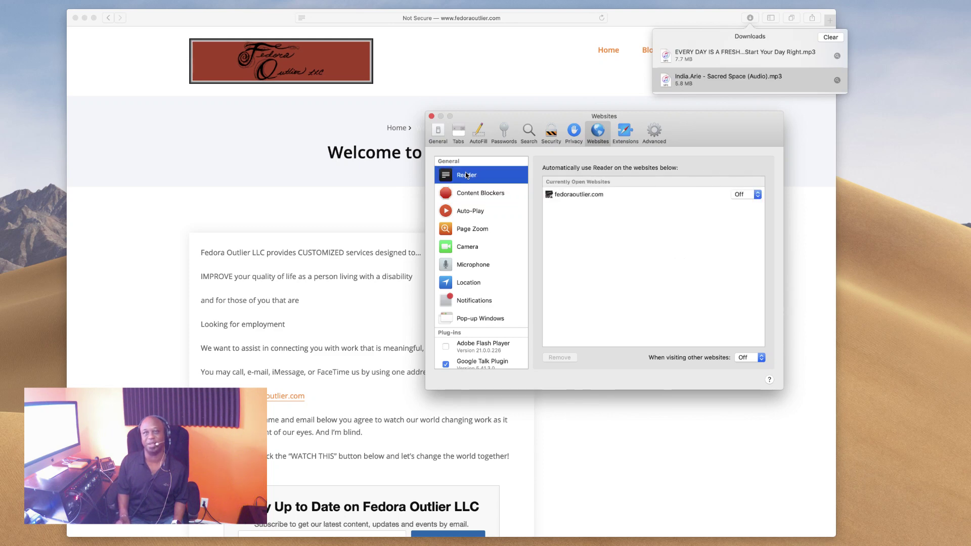
Examine the Location, Notifications and Pop-up Windows settings for websites
left_click_drag(466, 175, 467, 283)
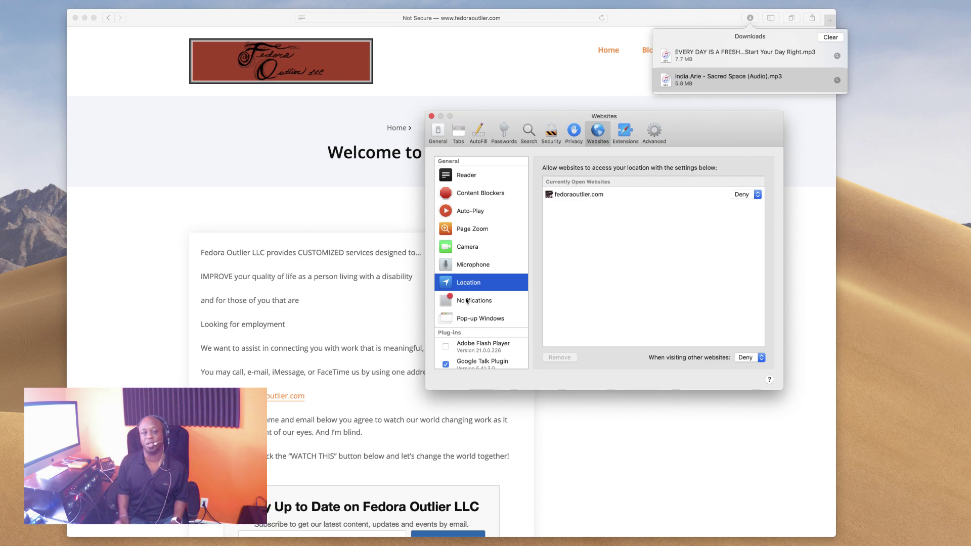
left_click(466, 300)
left_click(466, 318)
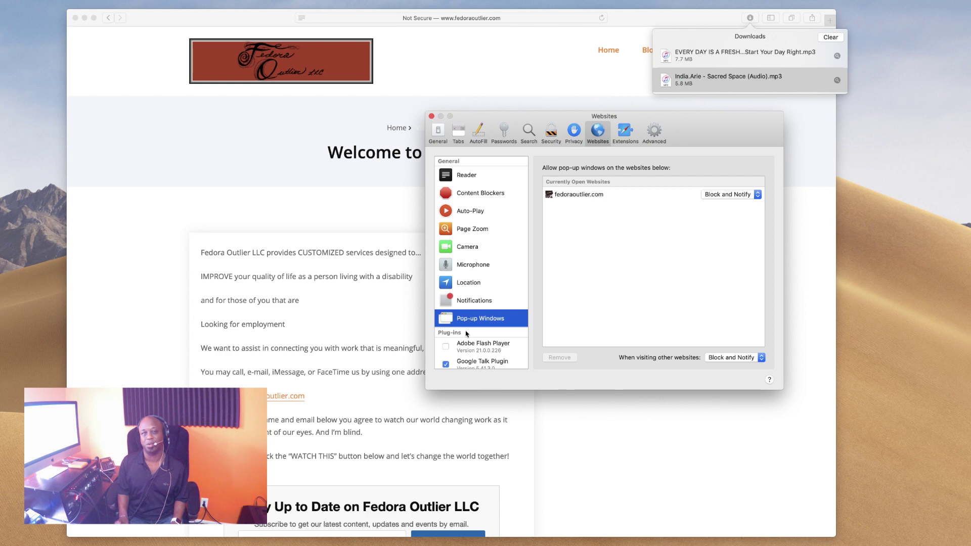
Go through the listed plug-ins and examine the Google Talk Plugin Video Renderer's website list, default for other websites and help control
left_click(467, 346)
left_click(466, 362)
left_click(466, 359)
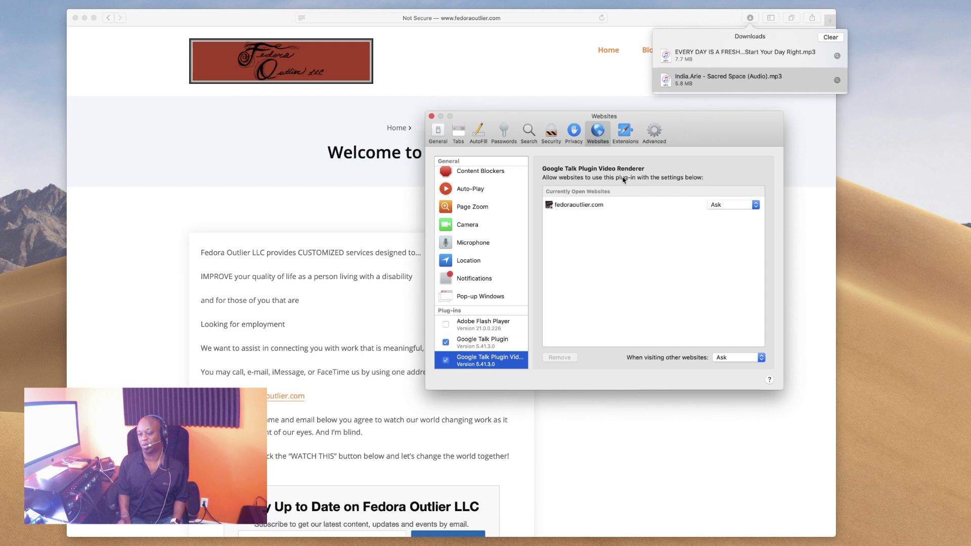
left_click(655, 296)
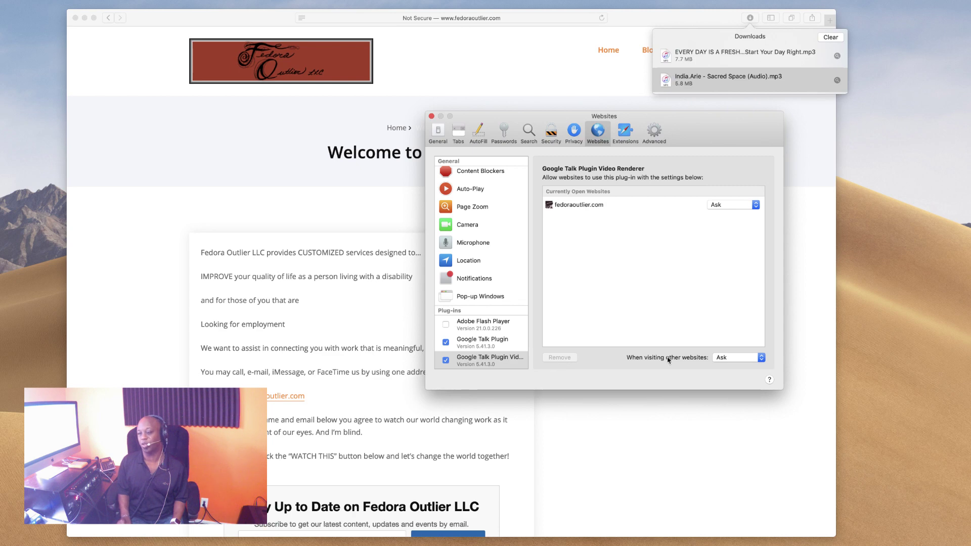
left_click(739, 361)
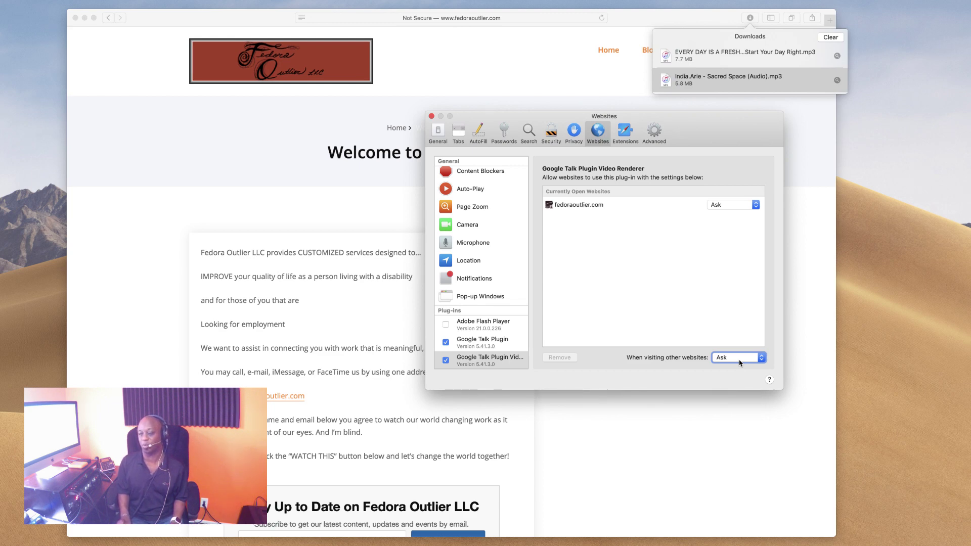
left_click(769, 380)
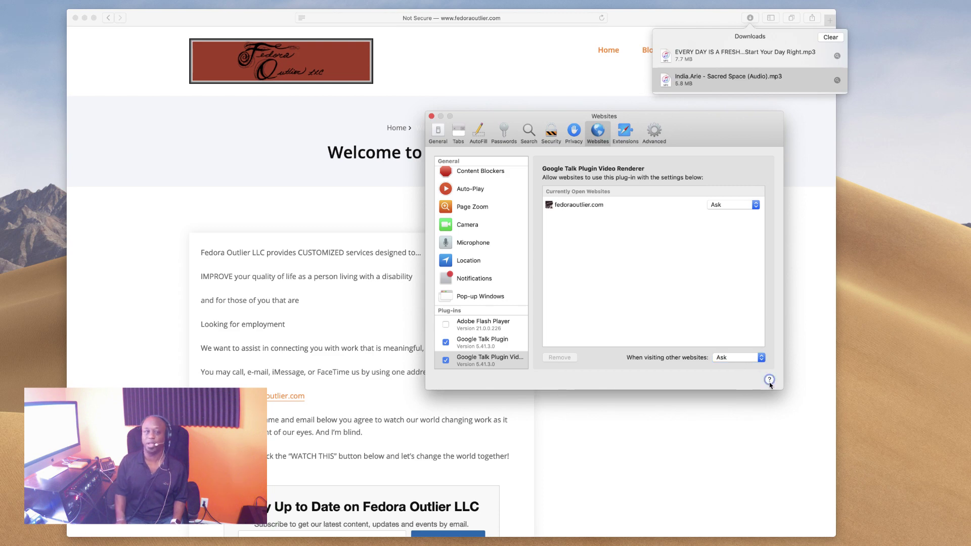
Show the Extensions preferences and examine the extension list, automatic update option, More Extensions control and help control
left_click(626, 142)
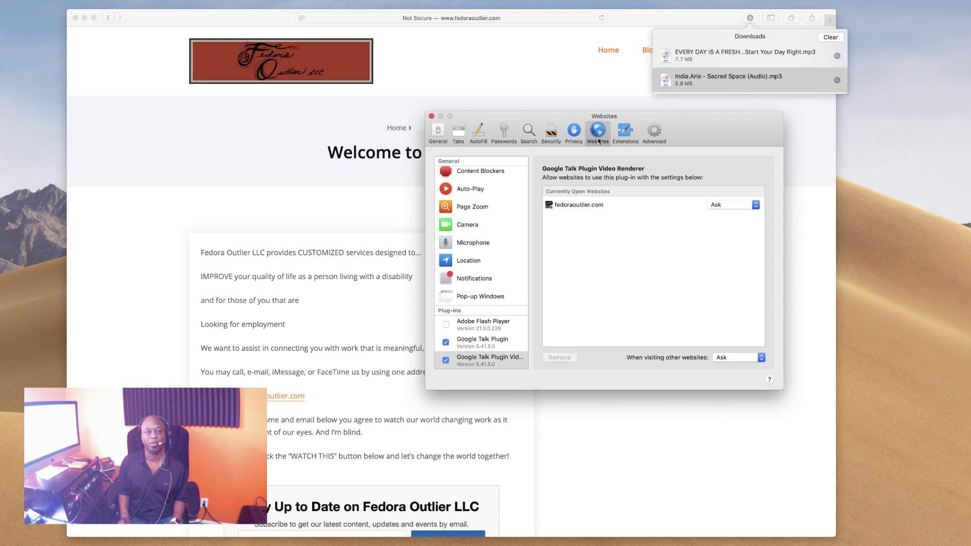
left_click(626, 141)
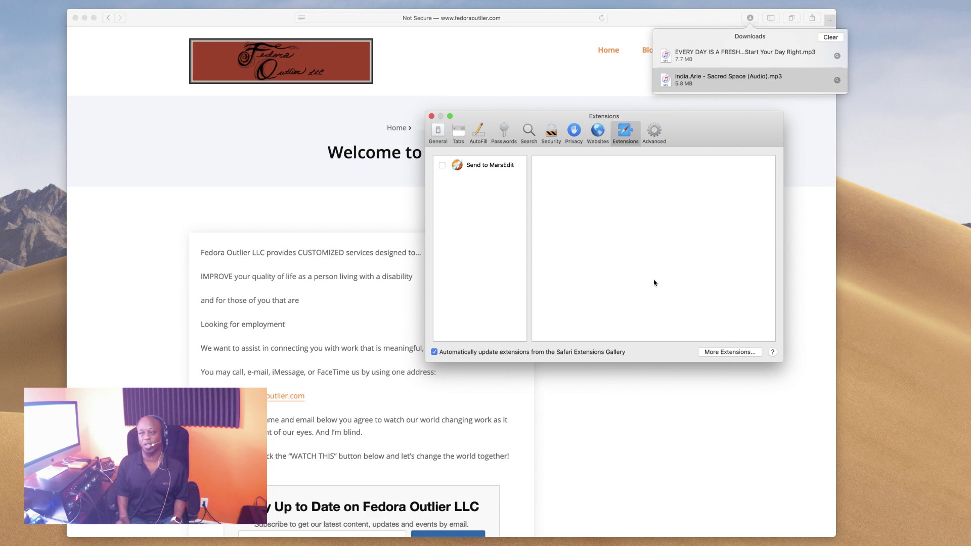
key("Tab")
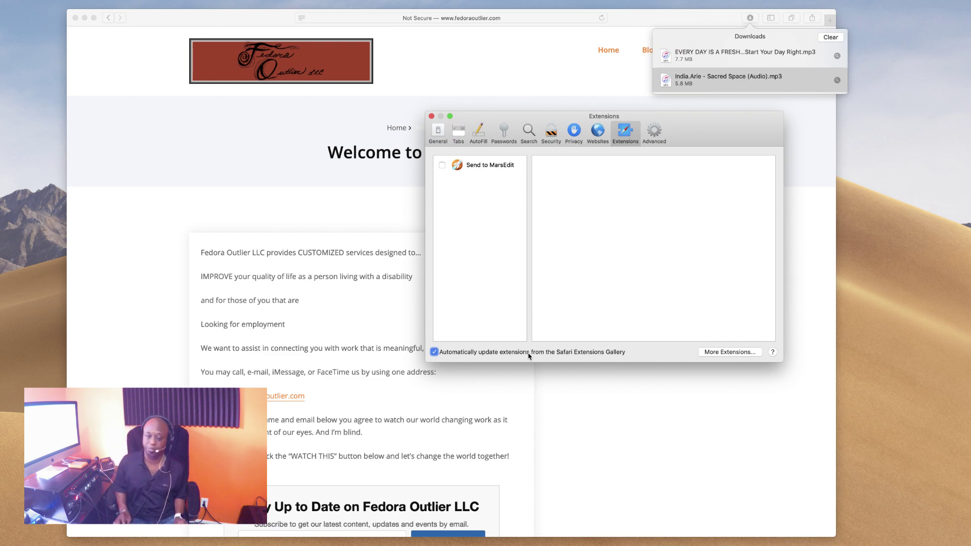
left_click(729, 354)
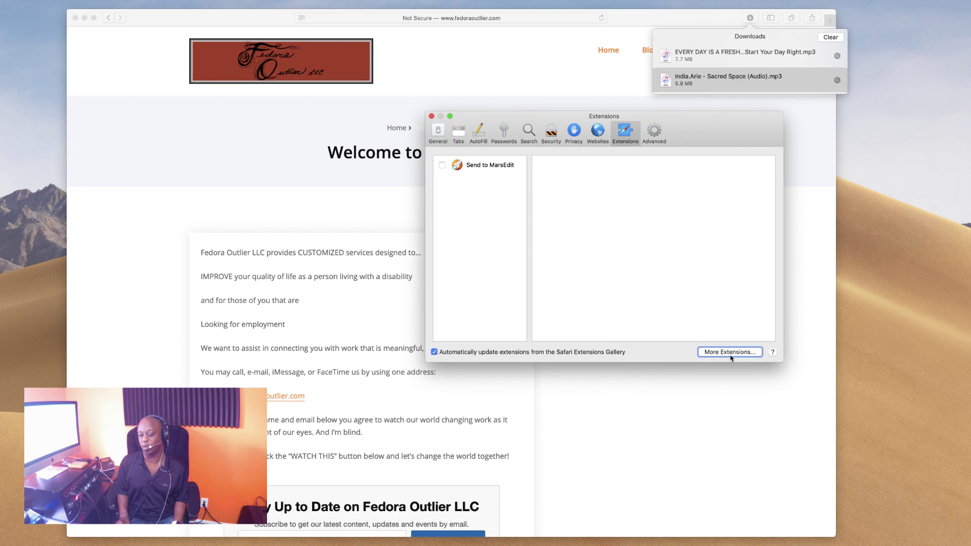
left_click(773, 354)
Show the Advanced preferences and examine the full website address, accessibility, Reading List and plug-in power-saving options
left_click(655, 139)
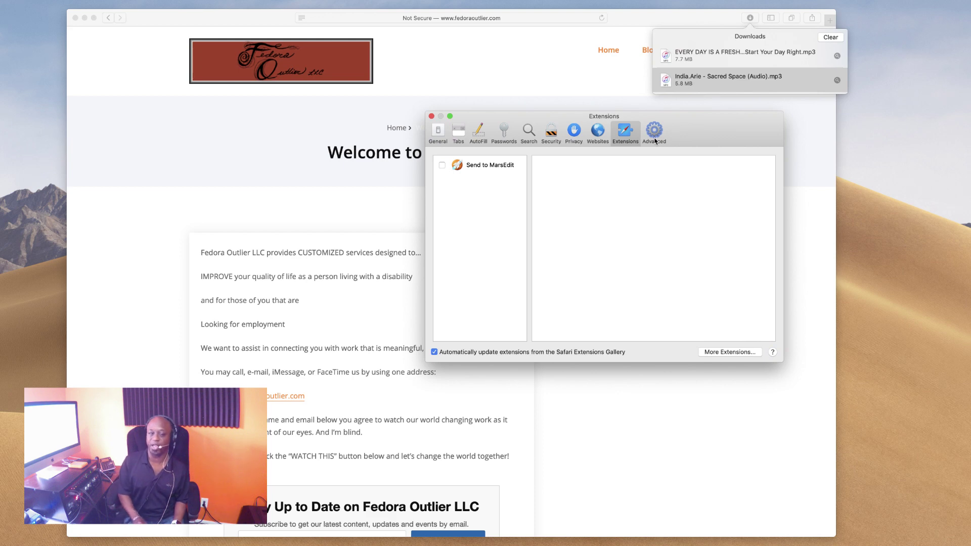
left_click(654, 135)
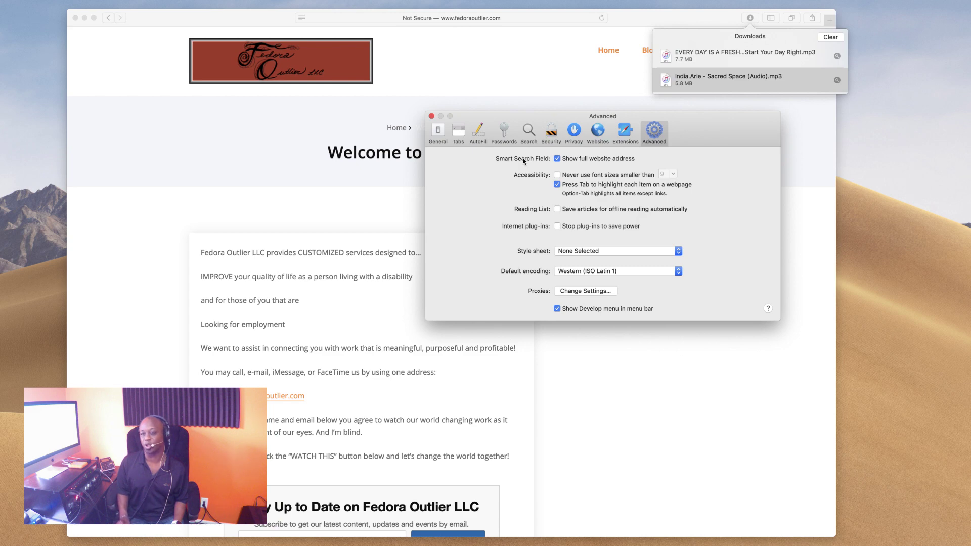
left_click(557, 158)
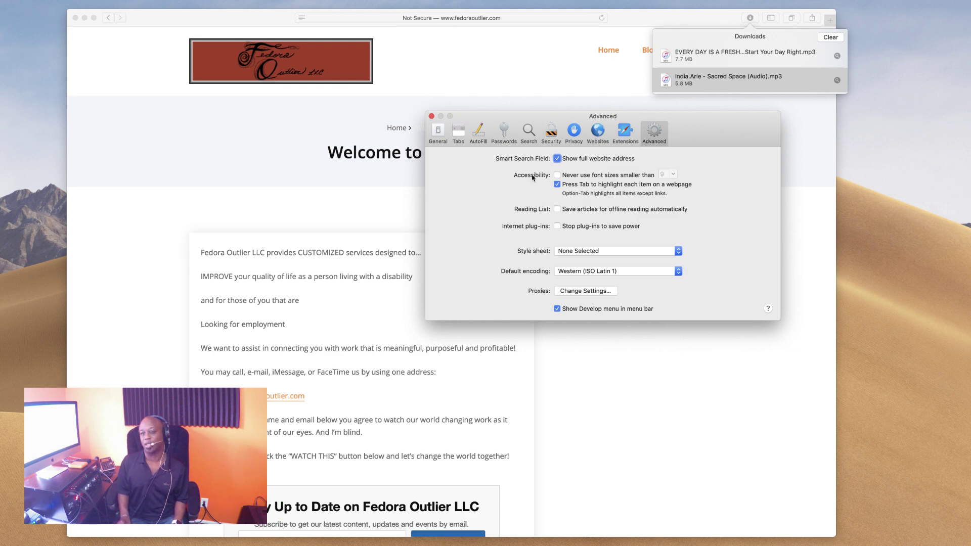
key("Tab")
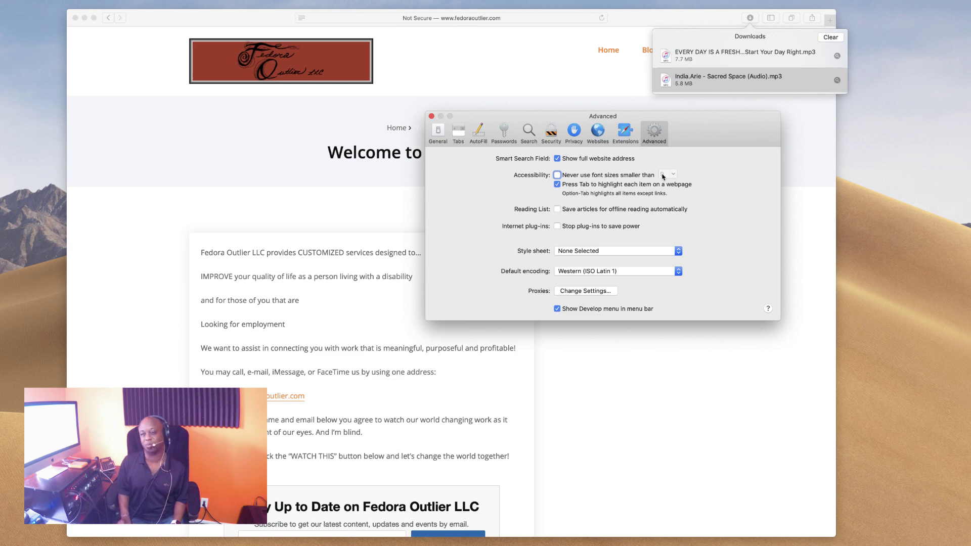
key("Tab")
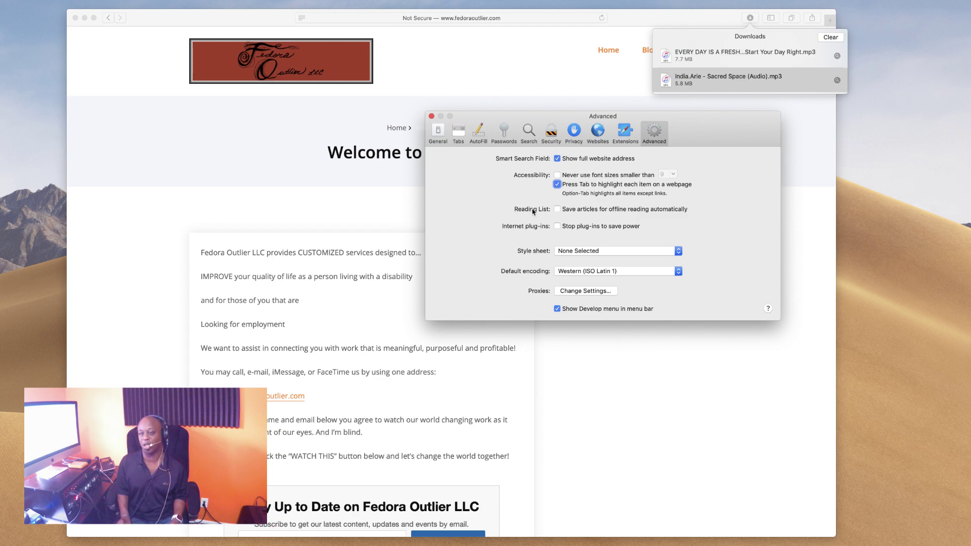
key("Tab")
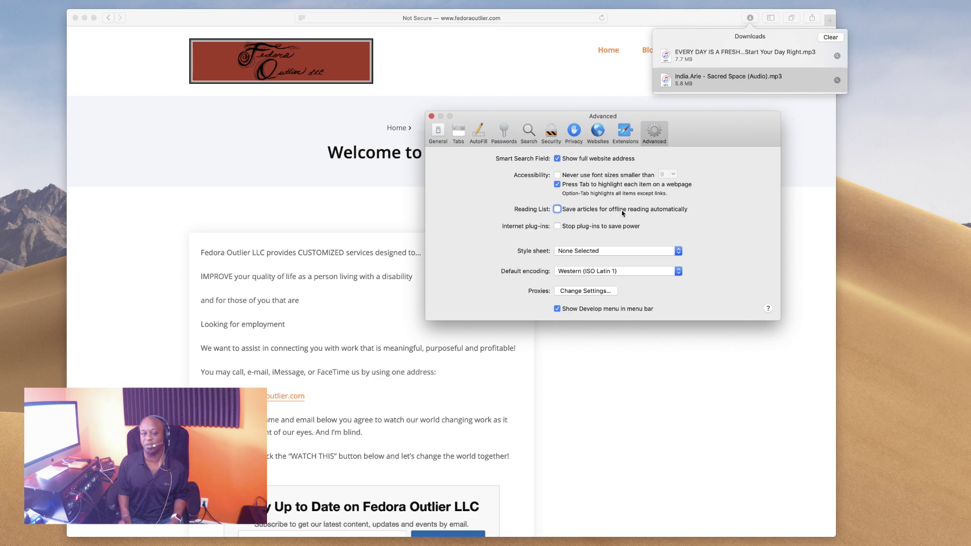
key("Tab")
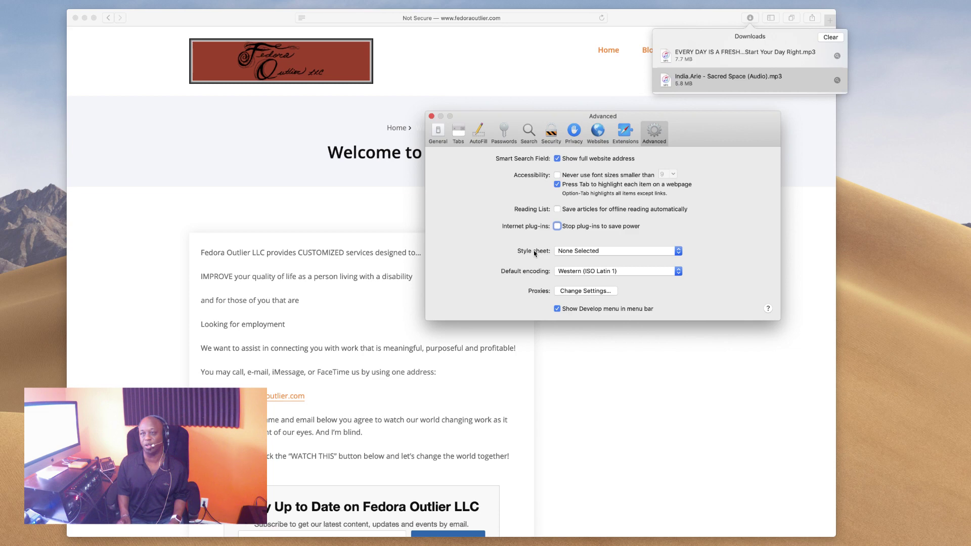
Examine the style sheet choices, dismiss them without choosing one, and review the default encoding setting
key("Tab")
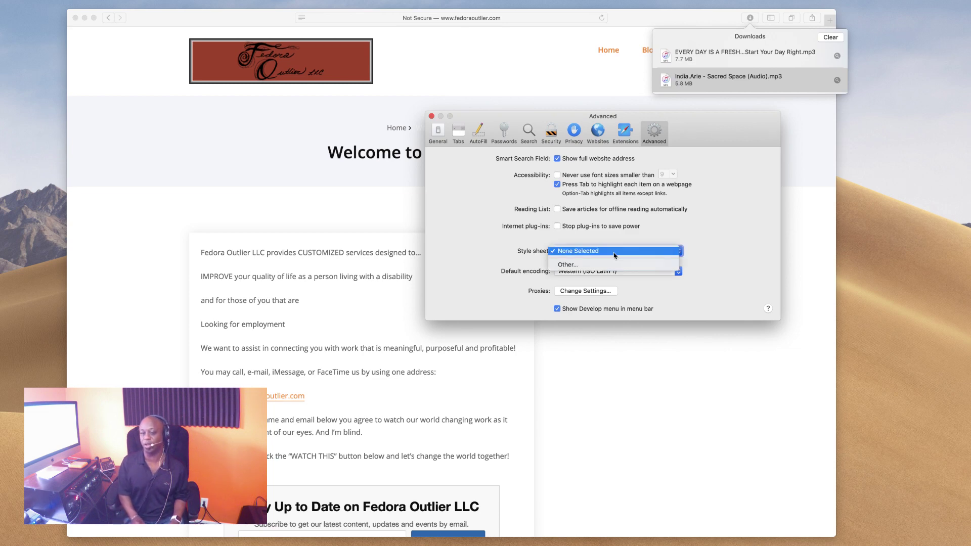
left_click(616, 255)
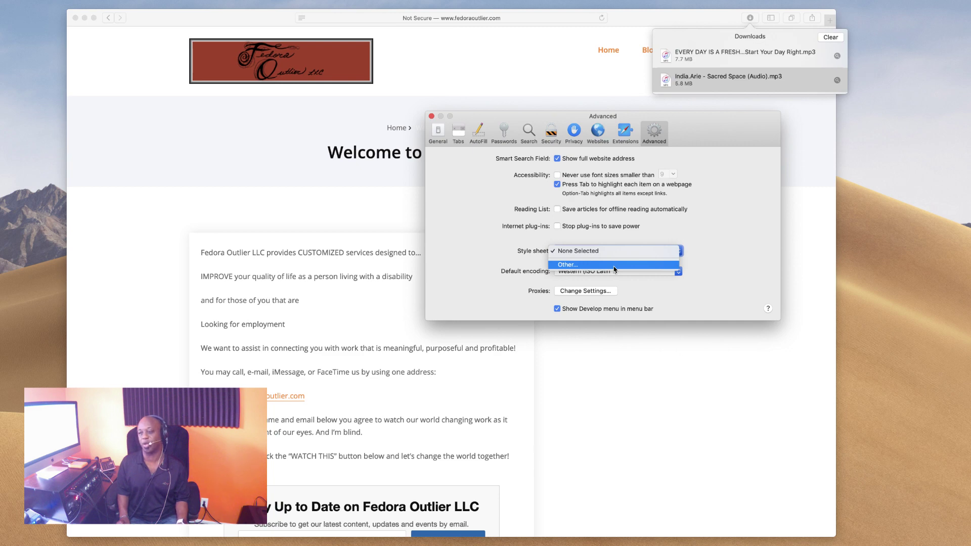
key("Escape")
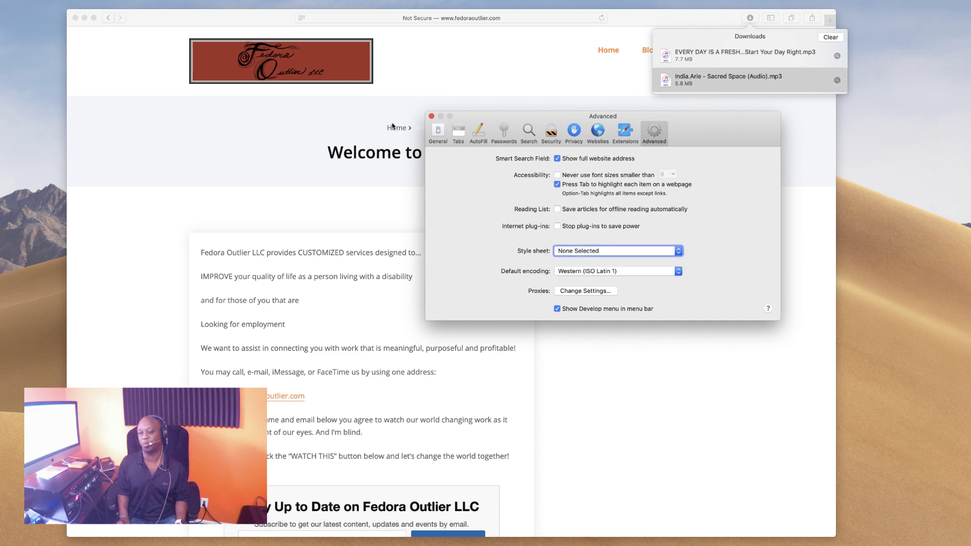
key("Tab")
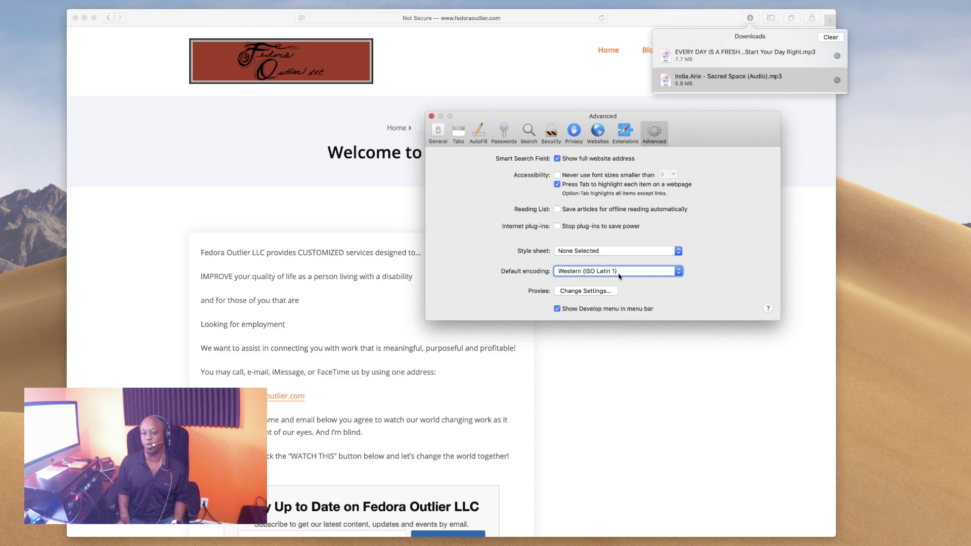
Review the proxy settings control, the Develop menu option and the help control in the Advanced preferences
left_click(587, 293)
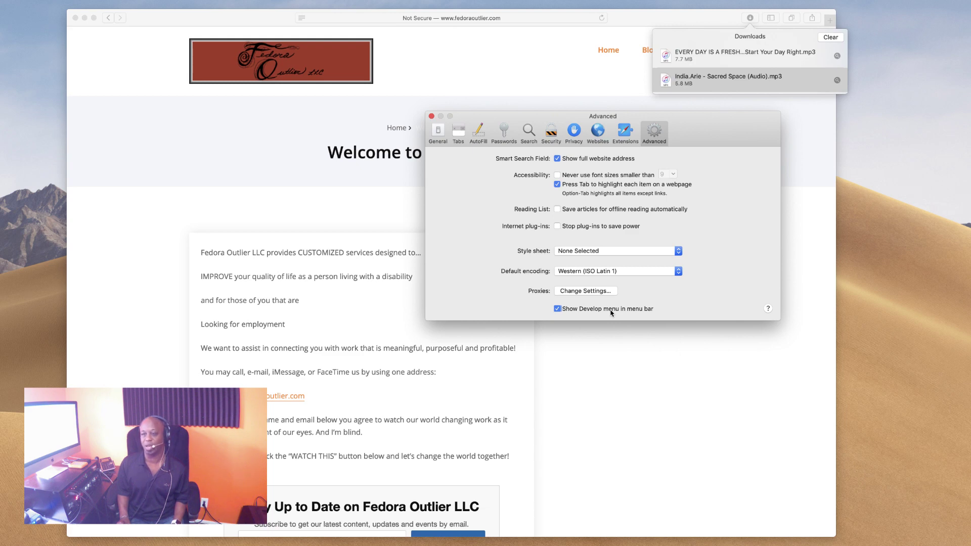
left_click(769, 309)
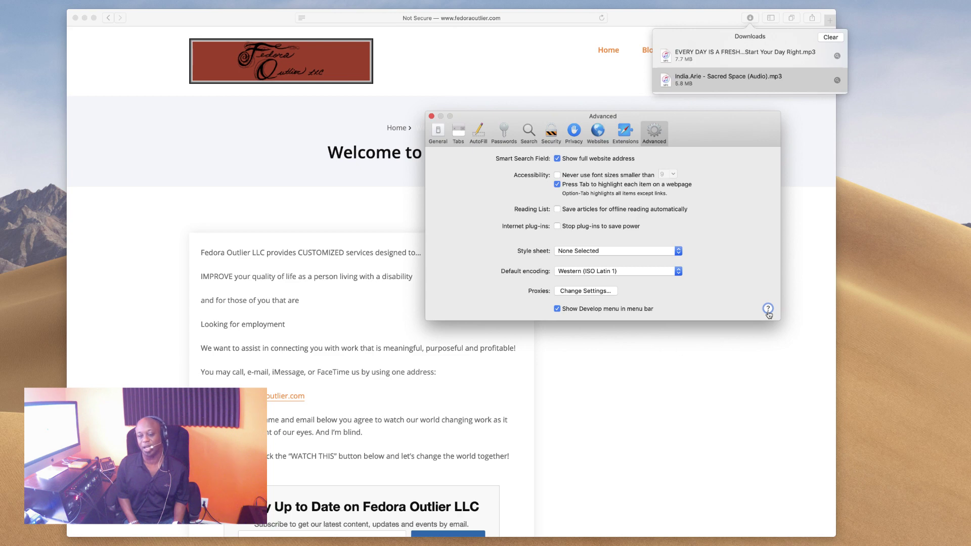
left_click(768, 308)
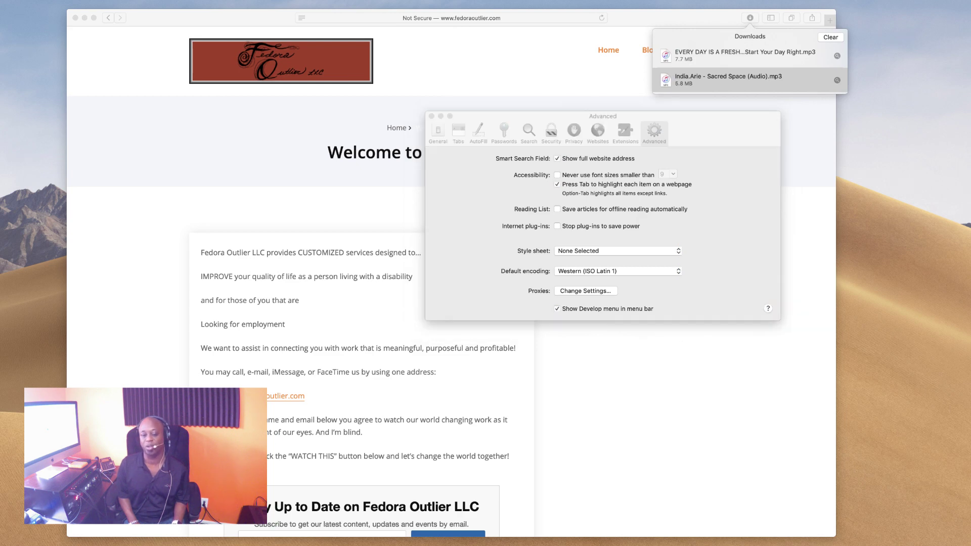